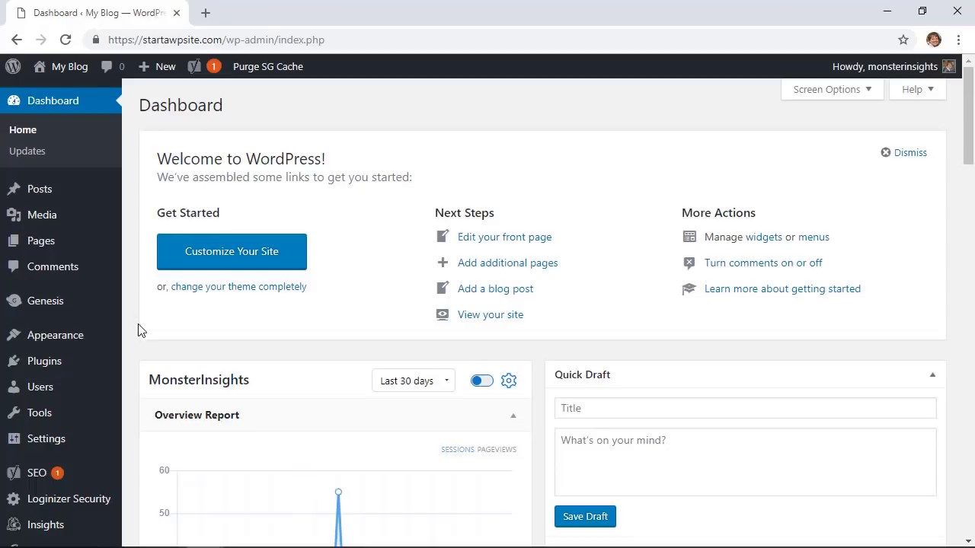
# - Search the plugin directory for "wpforms", then install and activate Contact Form by WPForms
pyautogui.moveTo(70, 366)
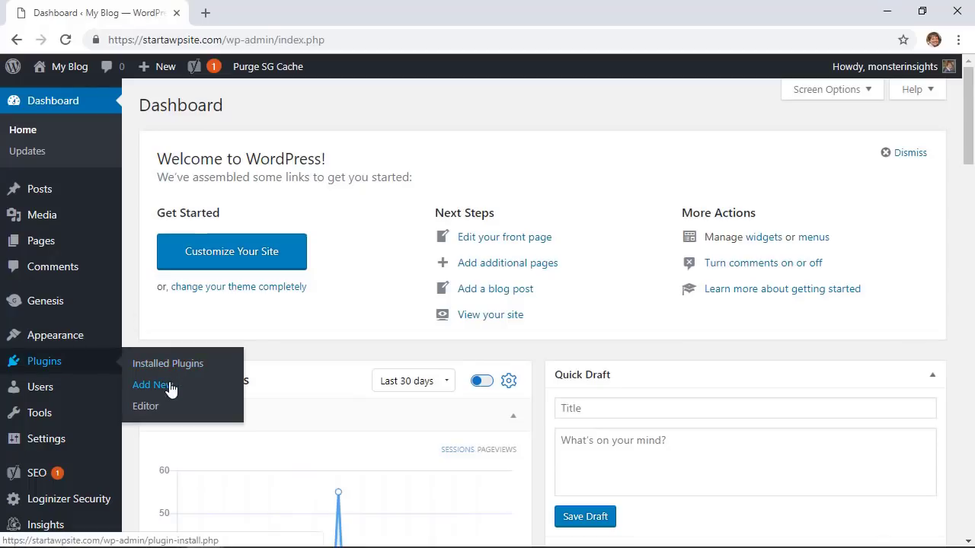
pyautogui.click(145, 387)
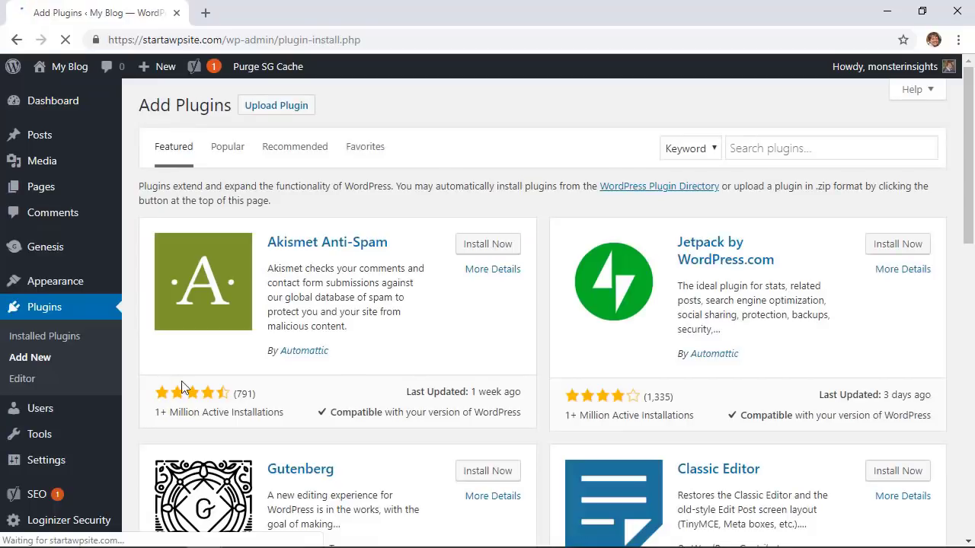
pyautogui.click(861, 139)
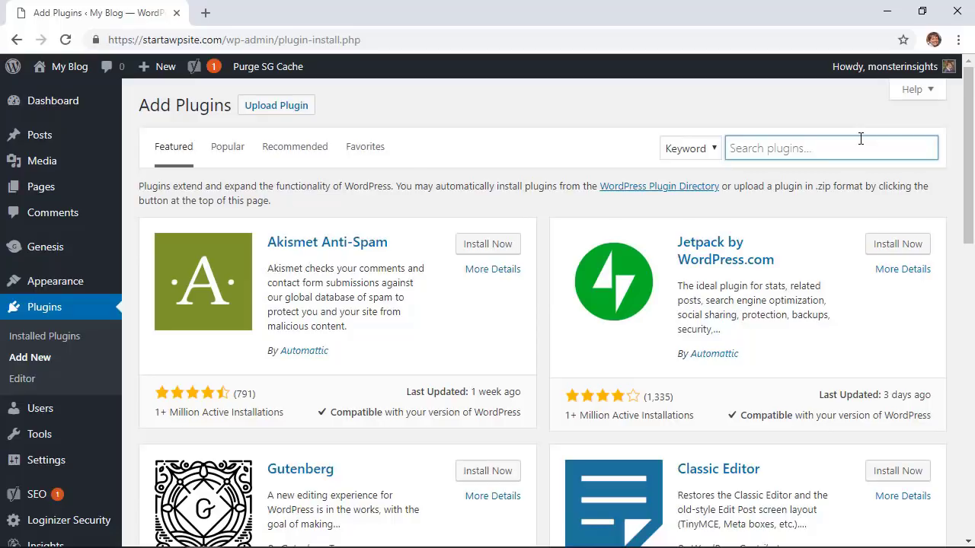
pyautogui.write('wpforms')
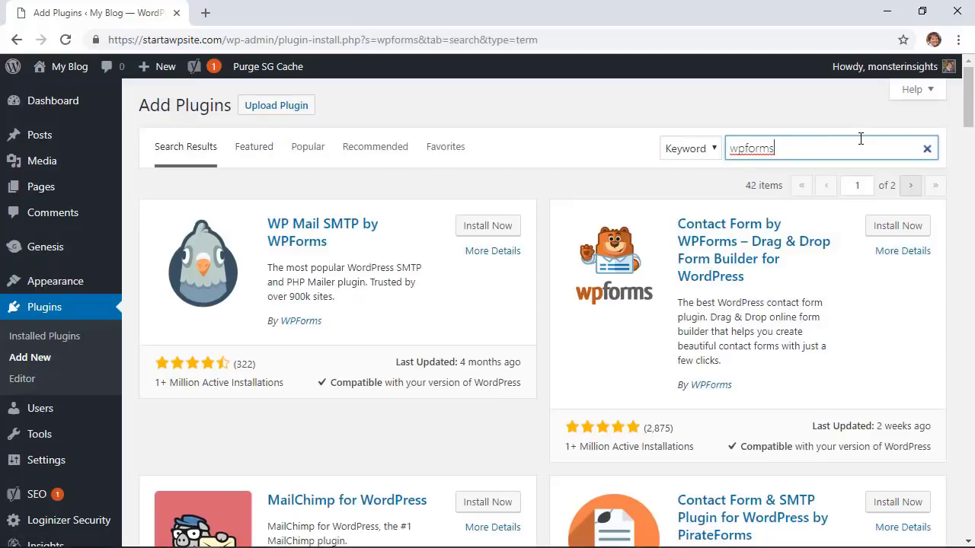
pyautogui.click(899, 226)
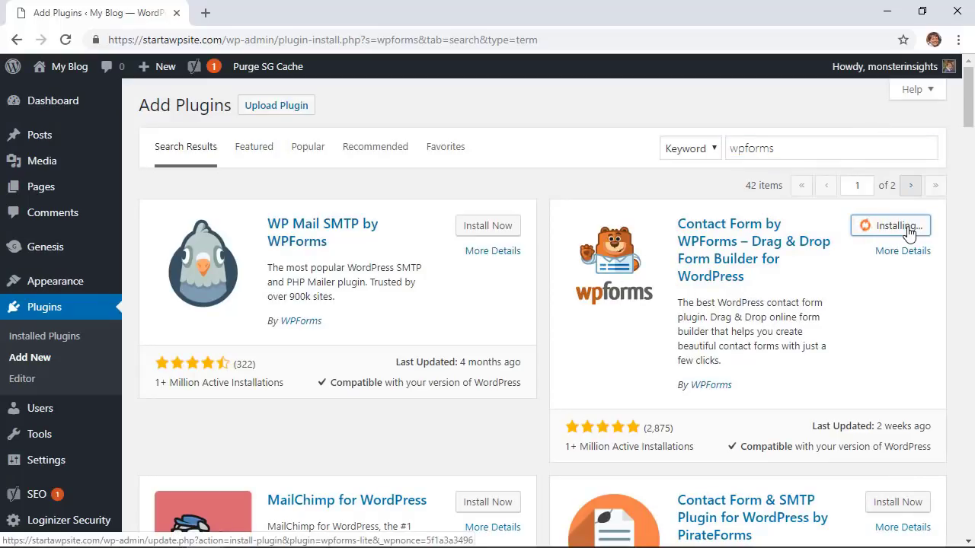
pyautogui.click(903, 228)
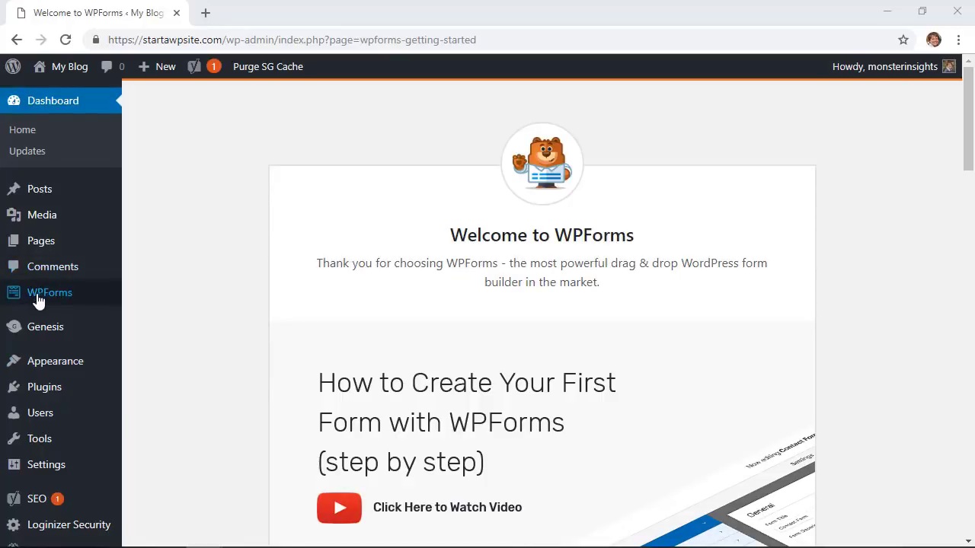
# - Create a new WPForms form from the Suggestion Form template
pyautogui.moveTo(43, 298)
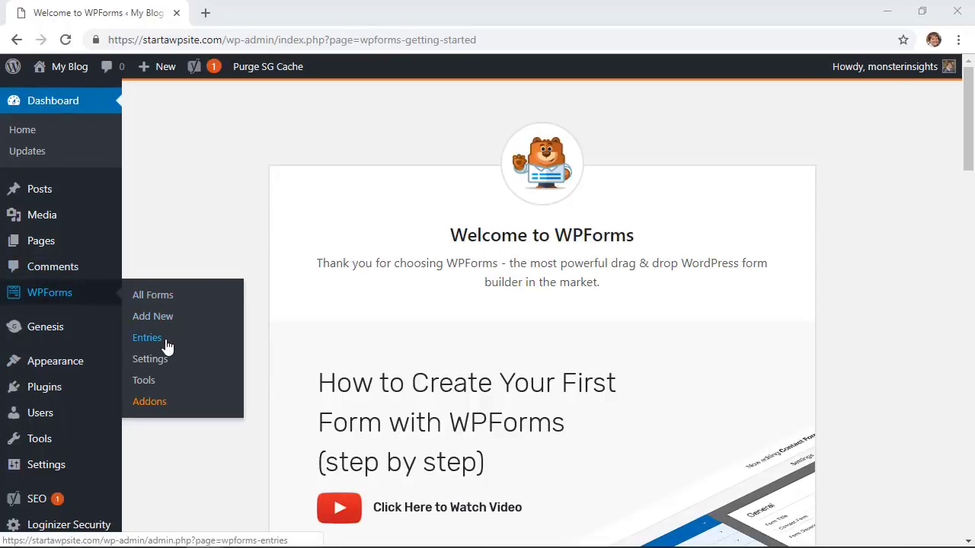
pyautogui.click(156, 316)
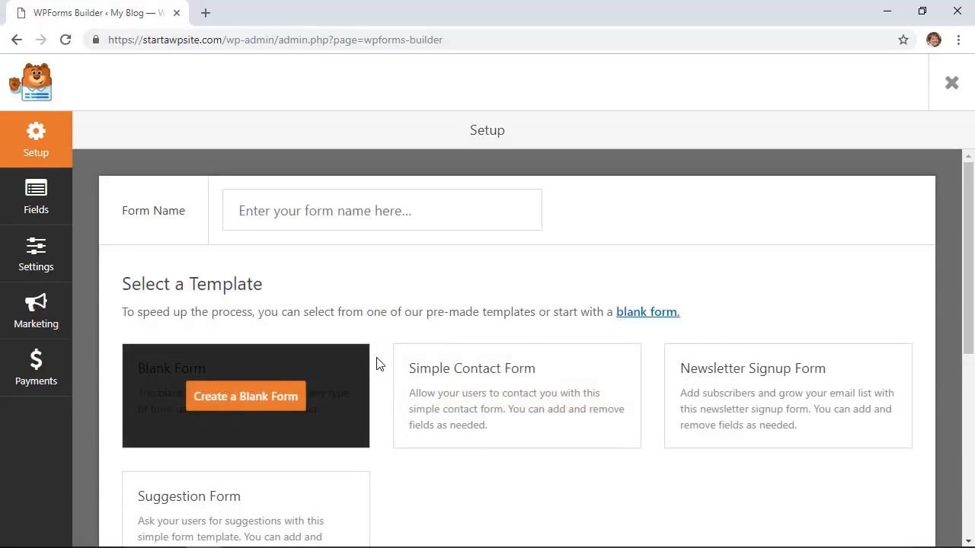
pyautogui.scroll(-2, 379, 370)
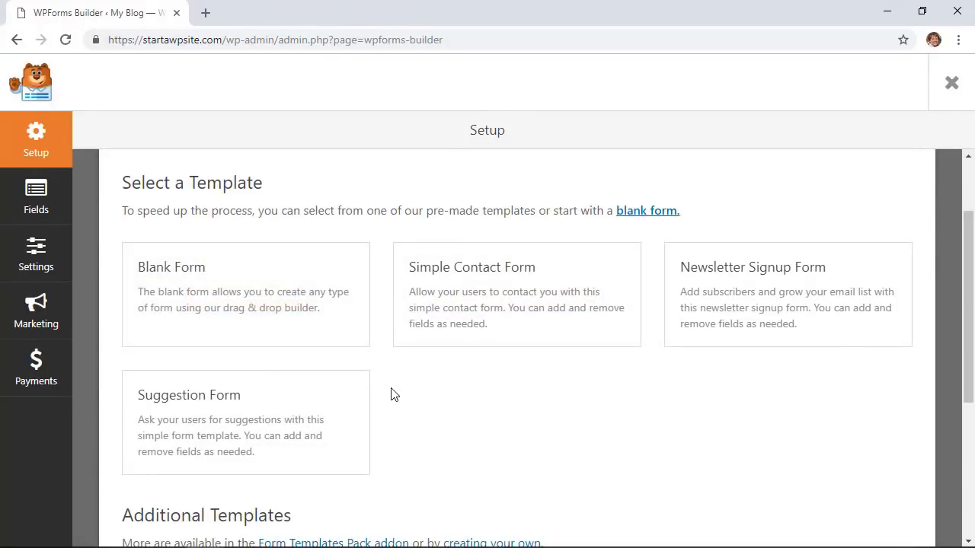
pyautogui.moveTo(337, 401)
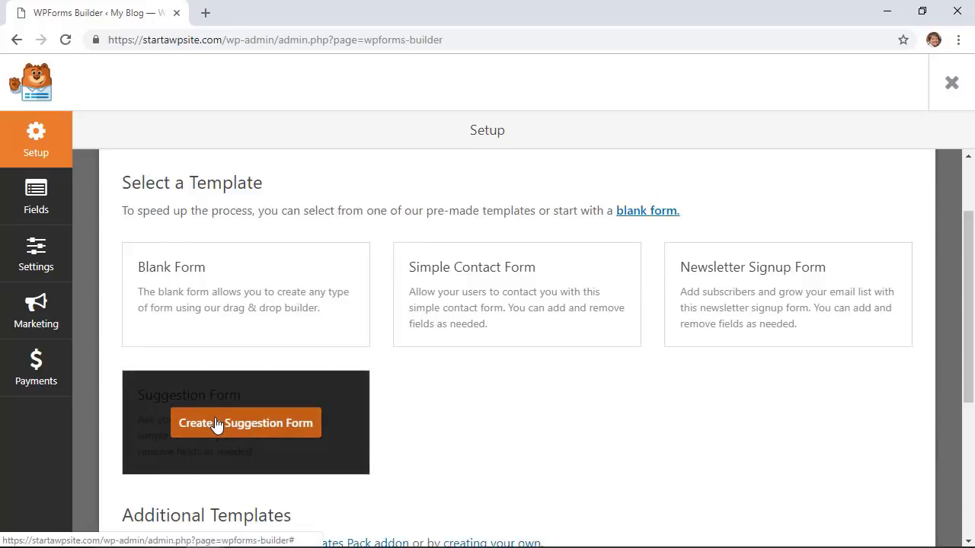
pyautogui.click(217, 425)
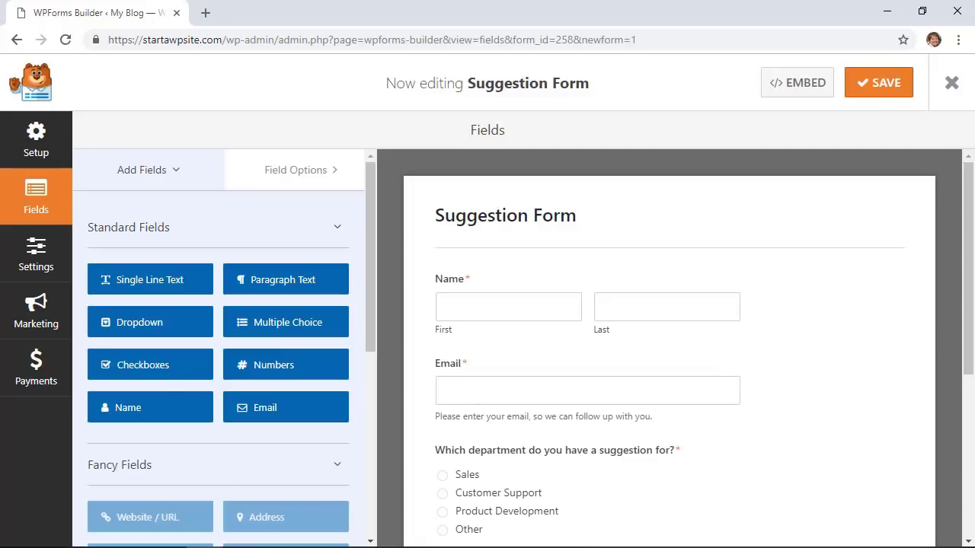
# - Set the format of the form's Name field to Simple
pyautogui.click(501, 319)
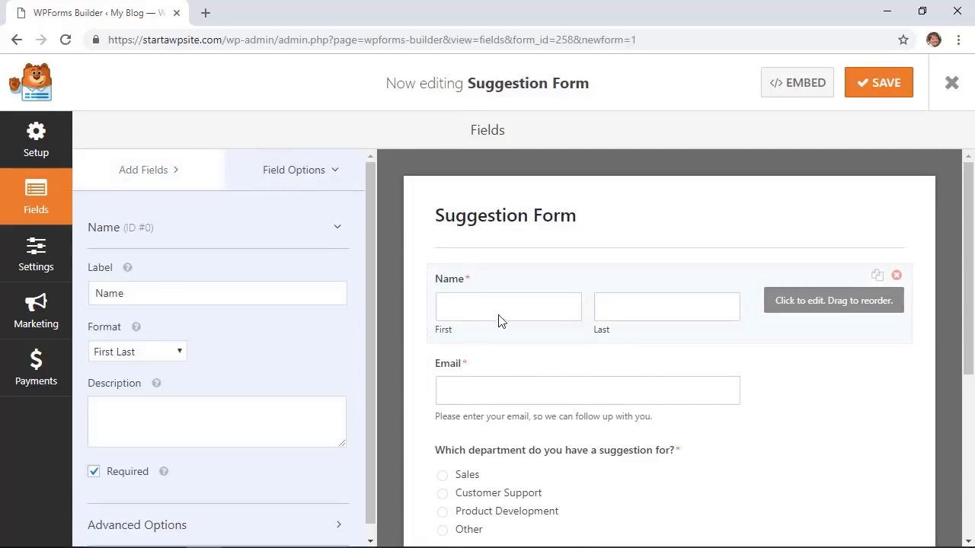
pyautogui.click(129, 356)
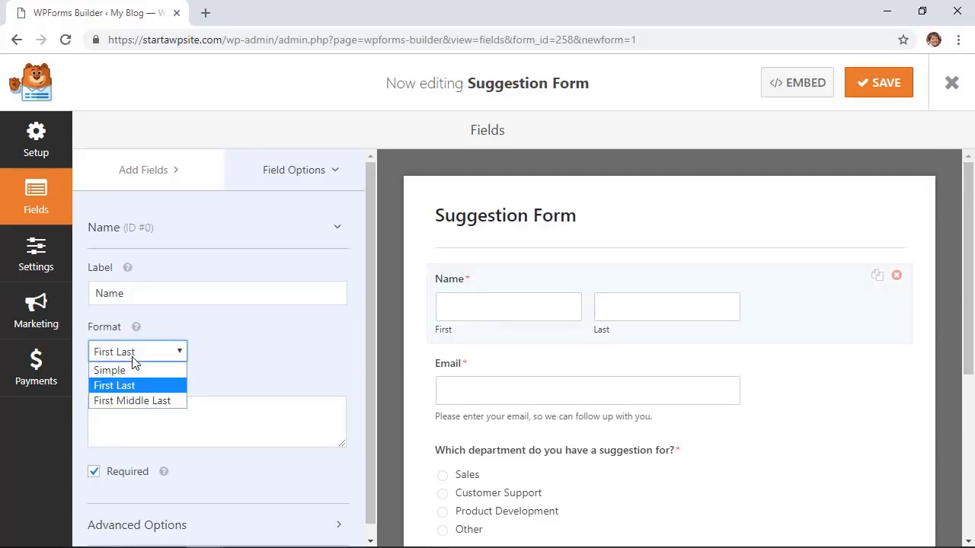
pyautogui.click(129, 373)
# - Move the Subject field above the department question, directly below Email, and save the form
pyautogui.scroll(-1, 505, 246)
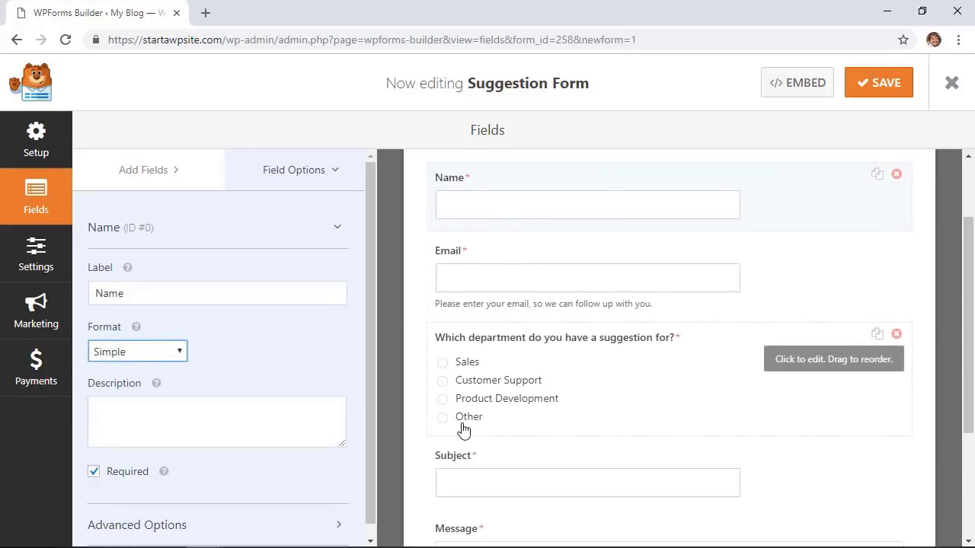
pyautogui.moveTo(807, 478); pyautogui.dragTo(740, 342)
pyautogui.scroll(-3, 740, 342)
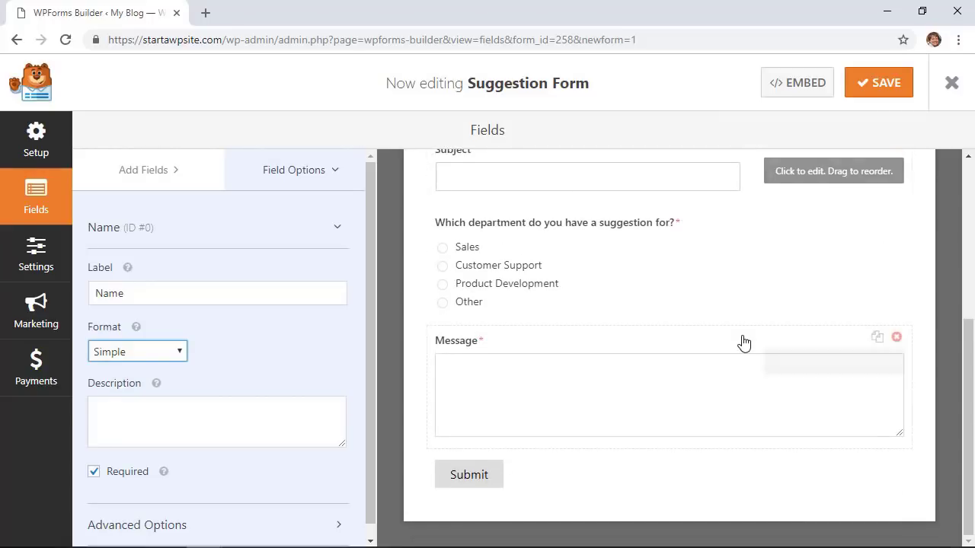
pyautogui.scroll(3, 739, 342)
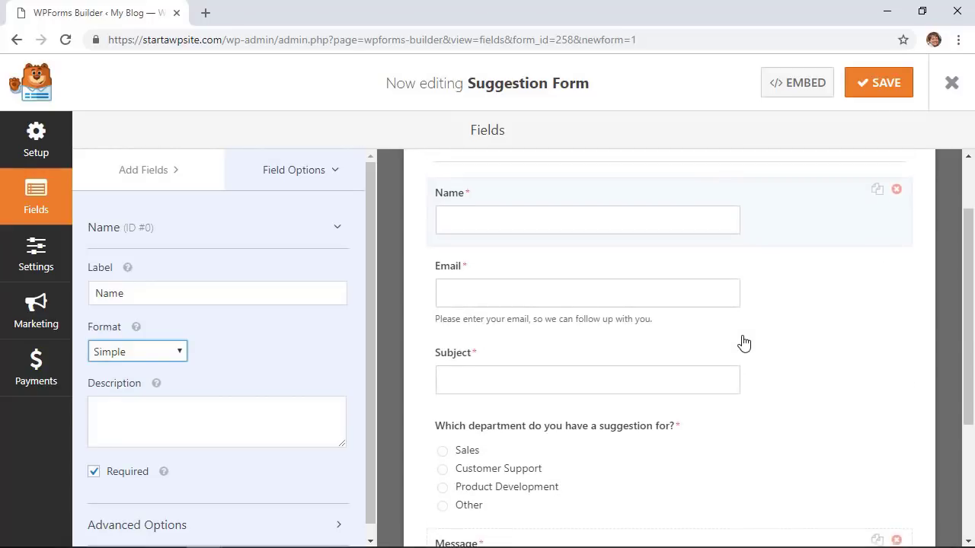
pyautogui.click(873, 85)
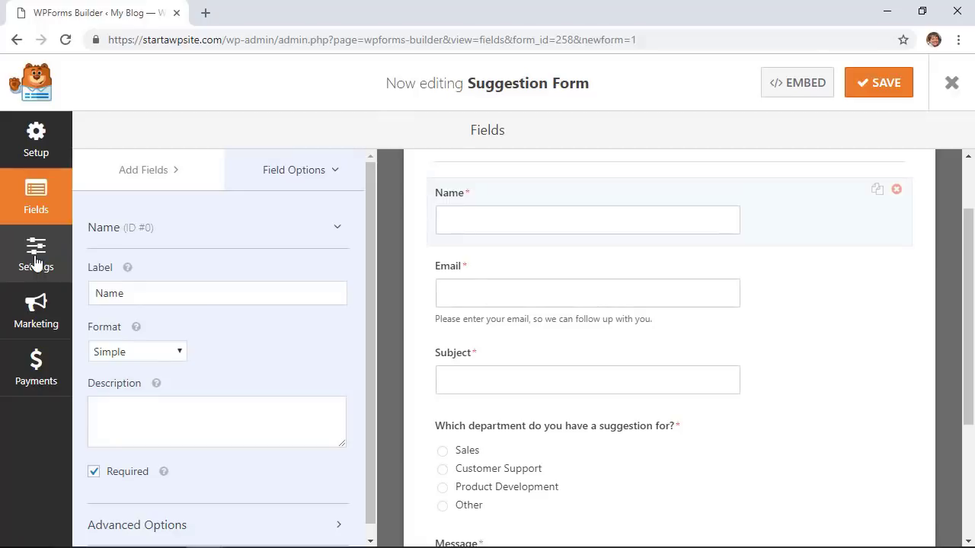
# - In the form's notification settings, replace the Send To Email Address with the recipient's e-mail and review the Email Subject
pyautogui.click(35, 259)
pyautogui.click(184, 218)
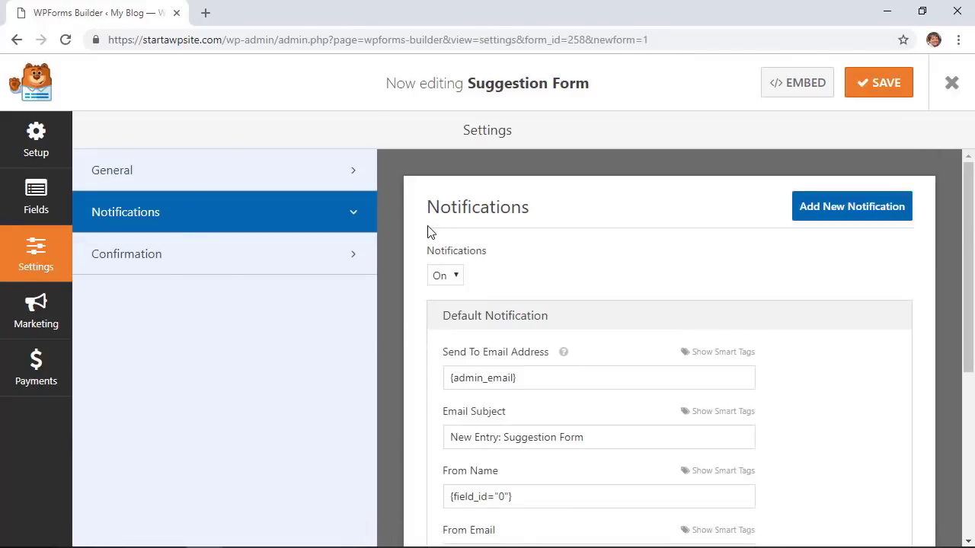
pyautogui.scroll(-3, 427, 232)
pyautogui.scroll(1, 427, 231)
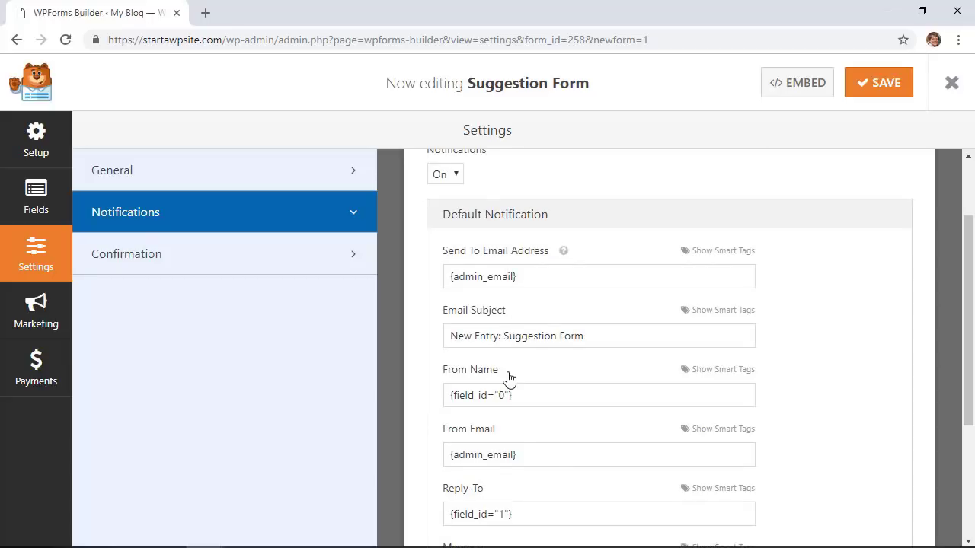
pyautogui.scroll(-1, 509, 392)
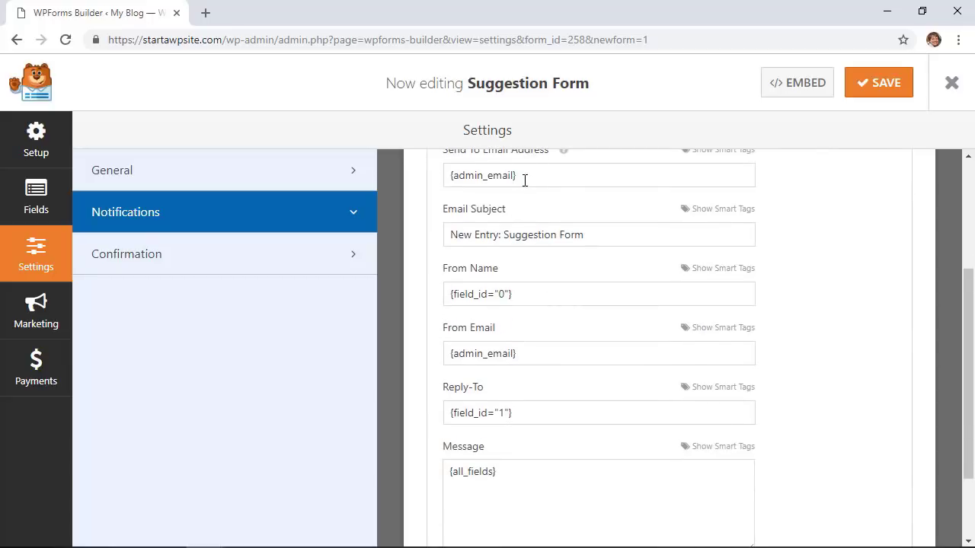
pyautogui.moveTo(522, 180); pyautogui.dragTo(436, 203)
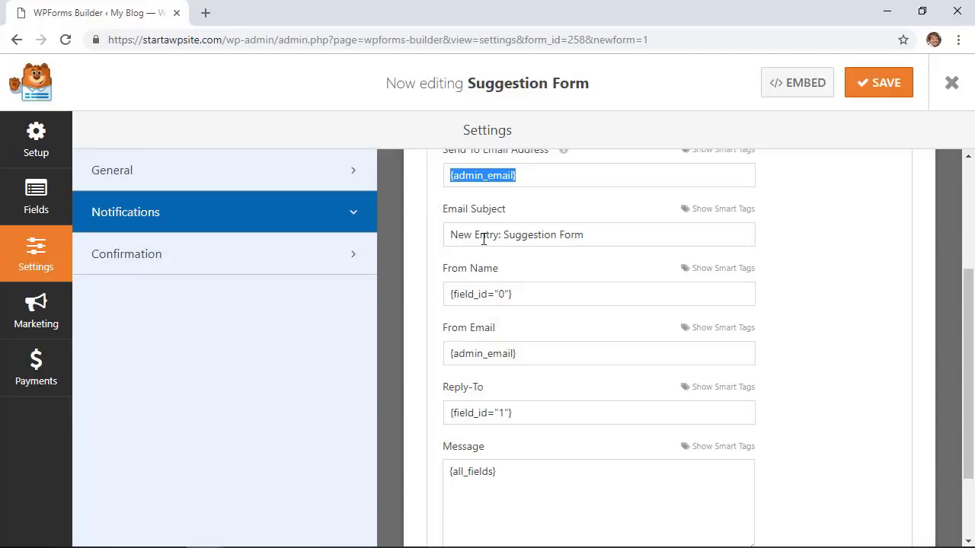
pyautogui.scroll(2, 483, 239)
pyautogui.write('jane@example.com')
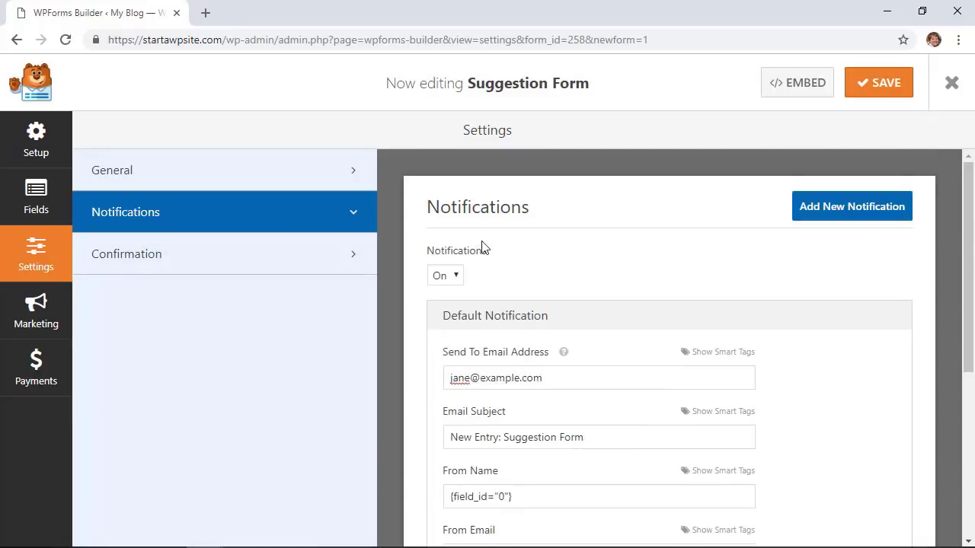
pyautogui.scroll(-2, 481, 248)
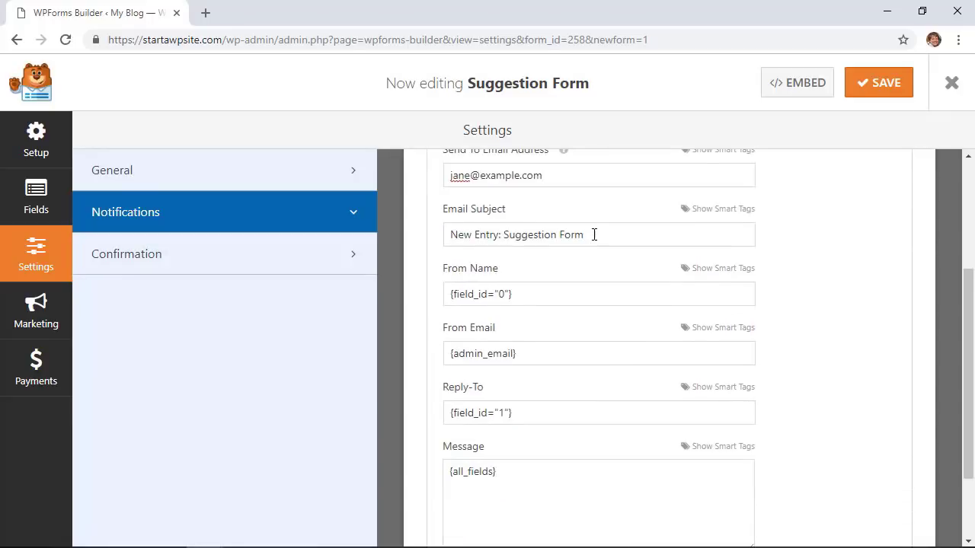
pyautogui.moveTo(582, 234); pyautogui.dragTo(444, 235)
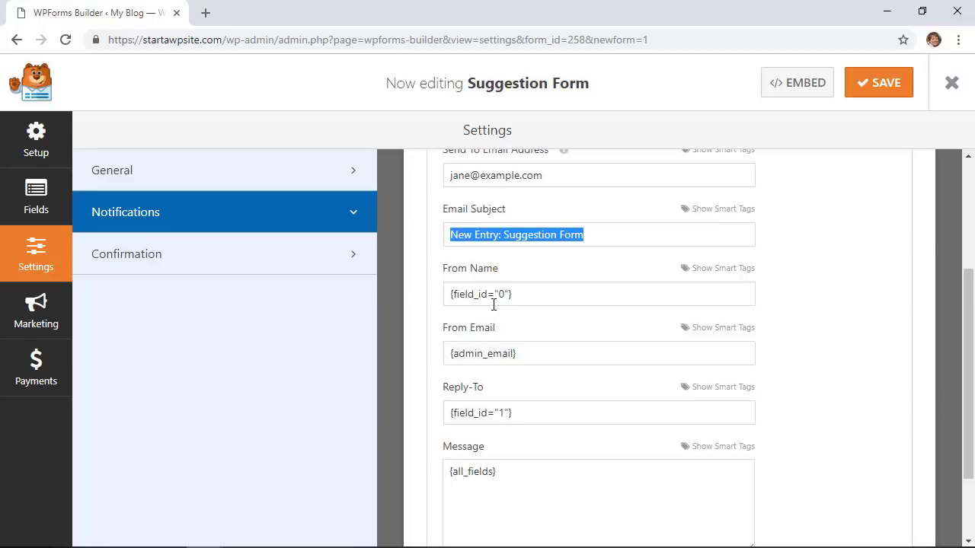
# - Set the form's default confirmation type to Show Page with the Thank You page, and save the form
pyautogui.click(280, 257)
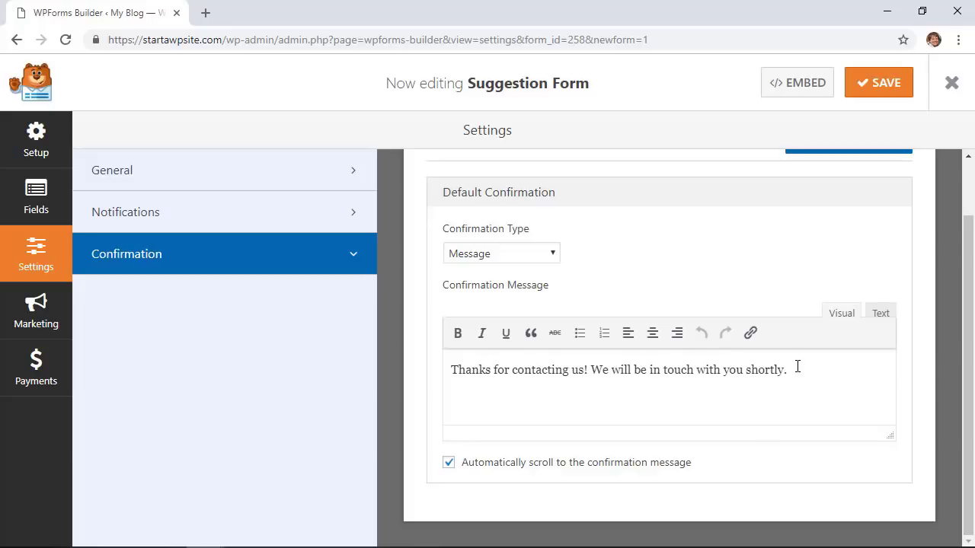
pyautogui.click(510, 259)
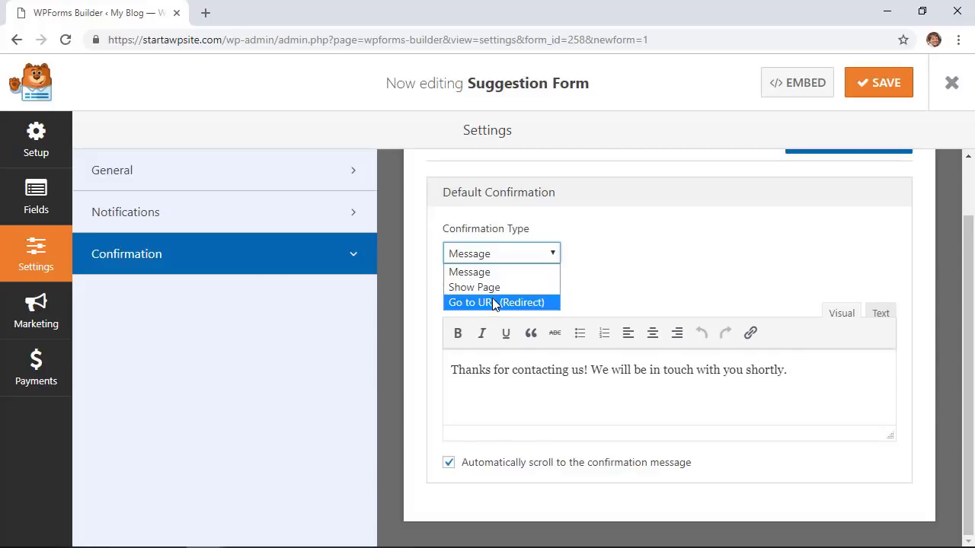
pyautogui.click(494, 286)
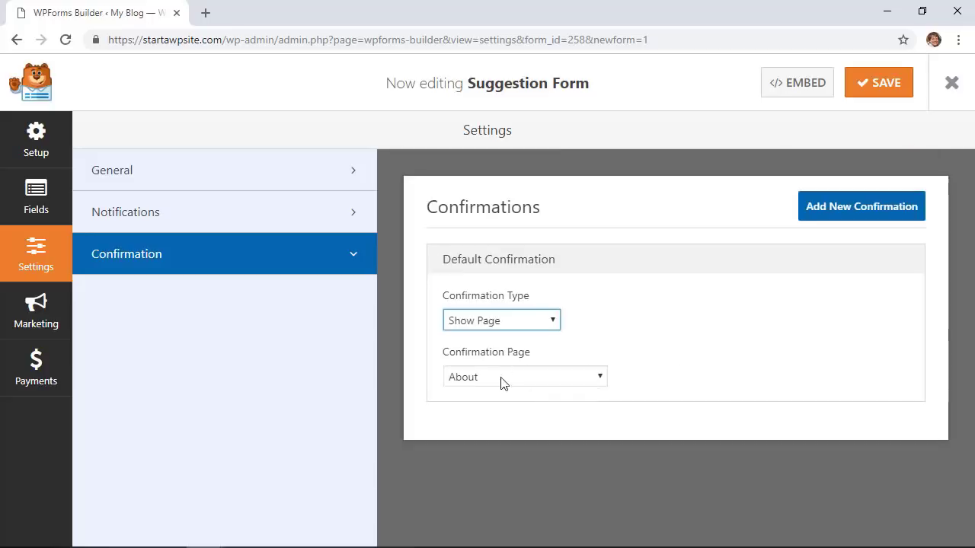
pyautogui.click(523, 381)
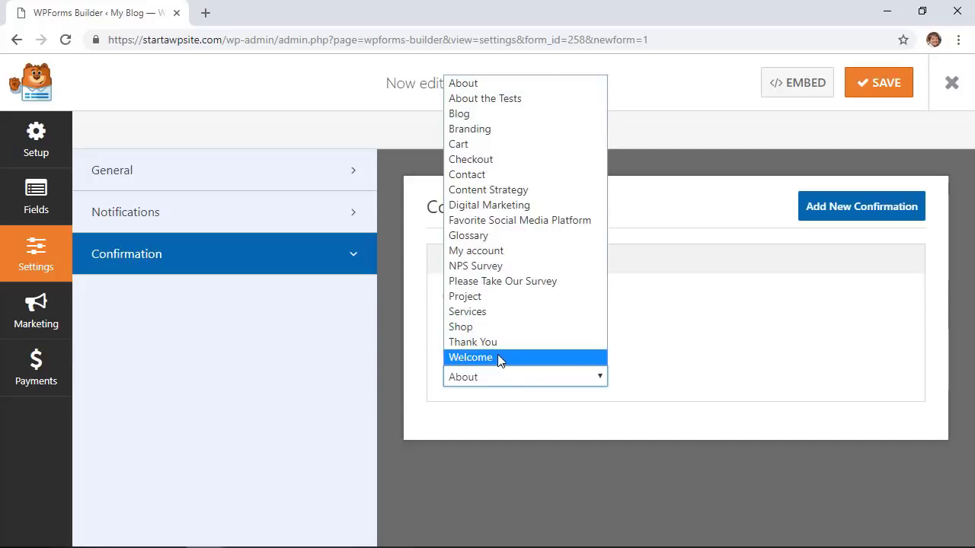
pyautogui.click(476, 342)
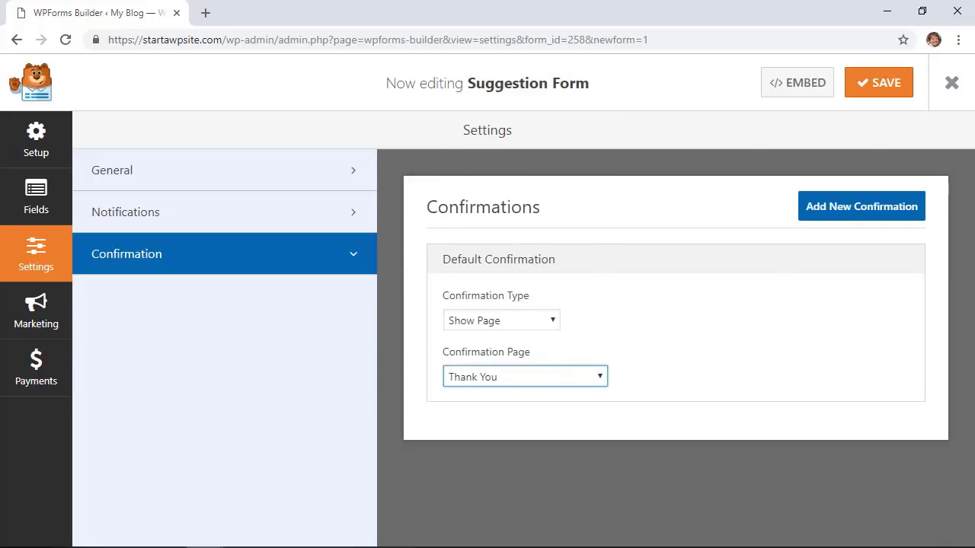
pyautogui.click(874, 95)
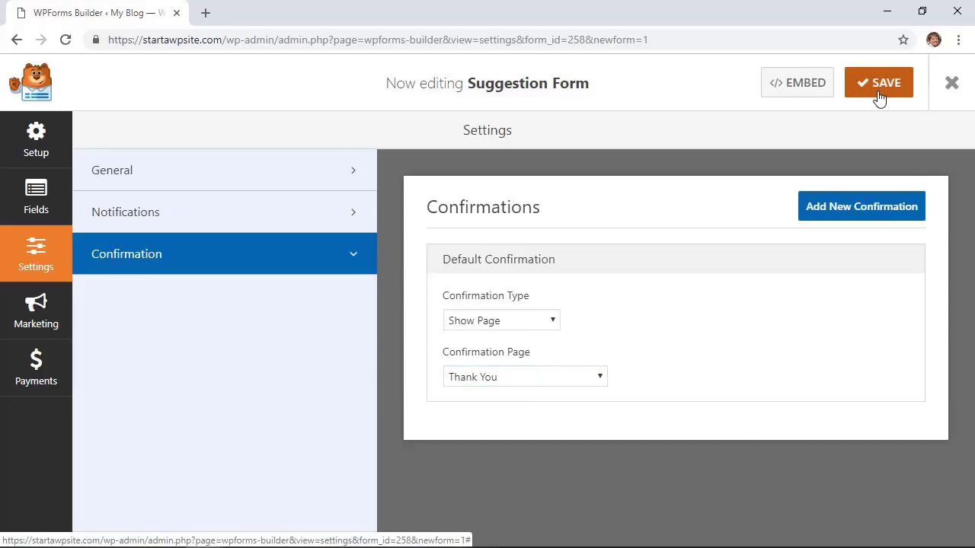
# - Close the form builder and open the existing Contact page for editing
pyautogui.click(956, 84)
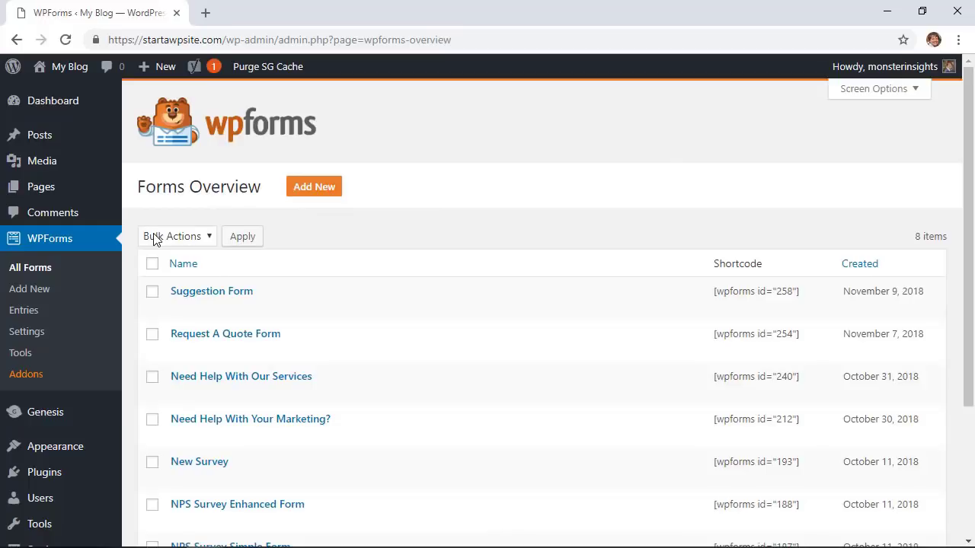
pyautogui.moveTo(31, 187)
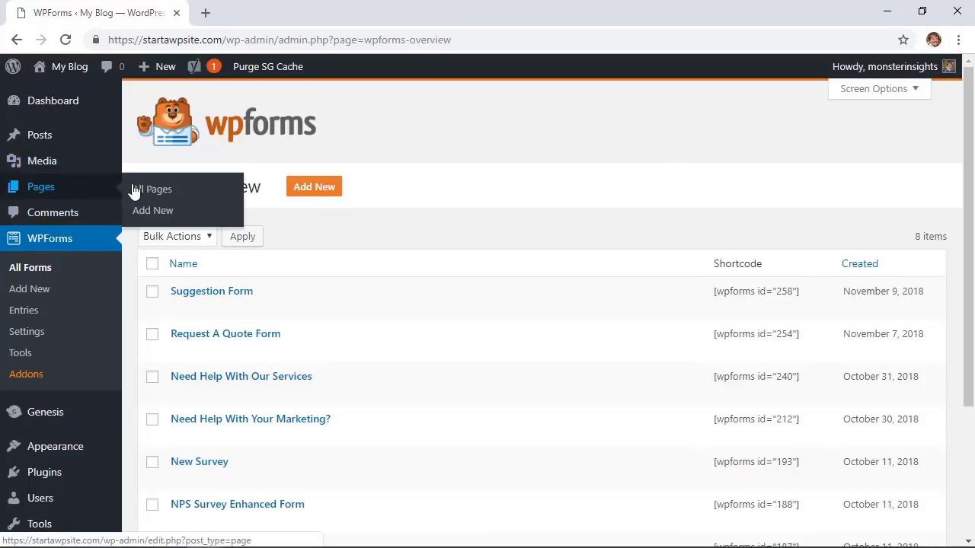
pyautogui.click(188, 191)
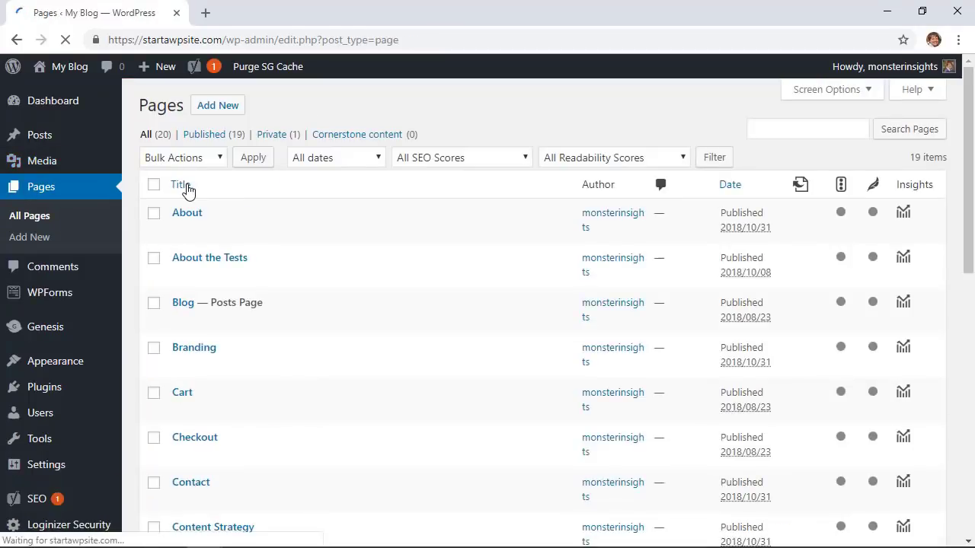
pyautogui.scroll(-2, 210, 386)
pyautogui.moveTo(180, 406)
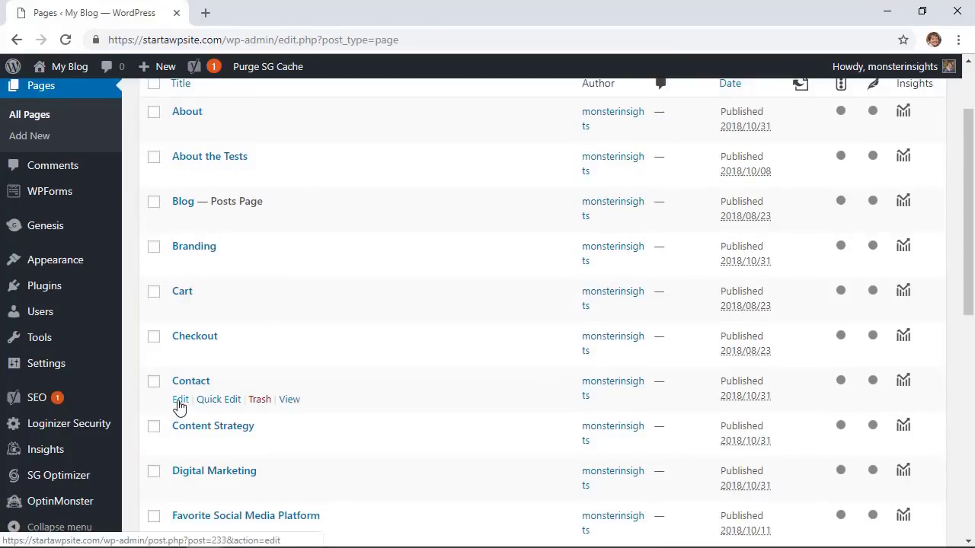
pyautogui.click(180, 400)
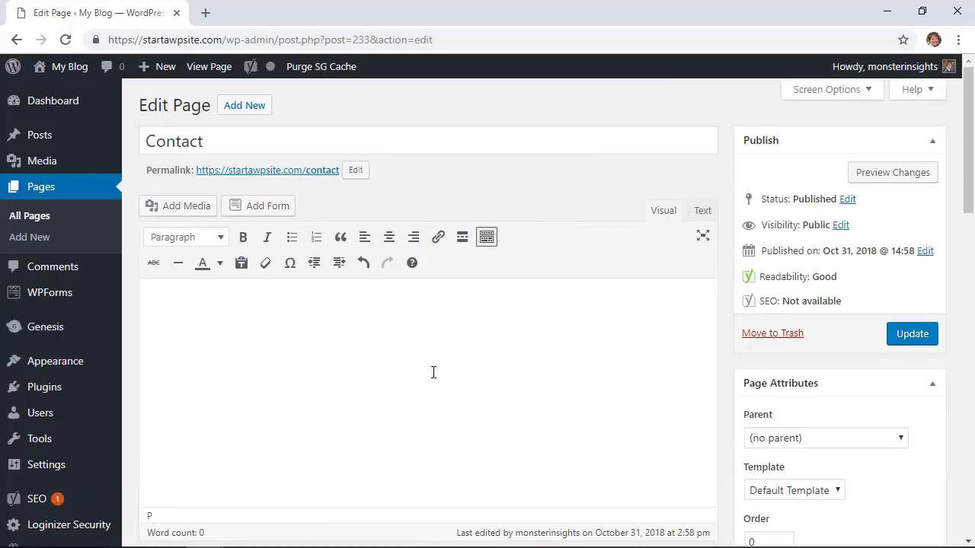
# - Insert the Suggestion Form into the Contact page's content area and update the page
pyautogui.click(433, 372)
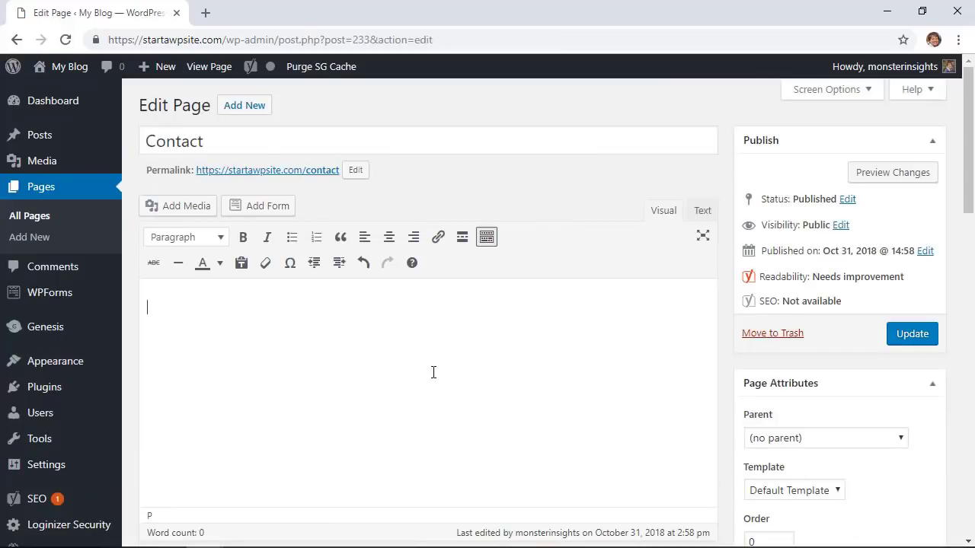
pyautogui.click(263, 215)
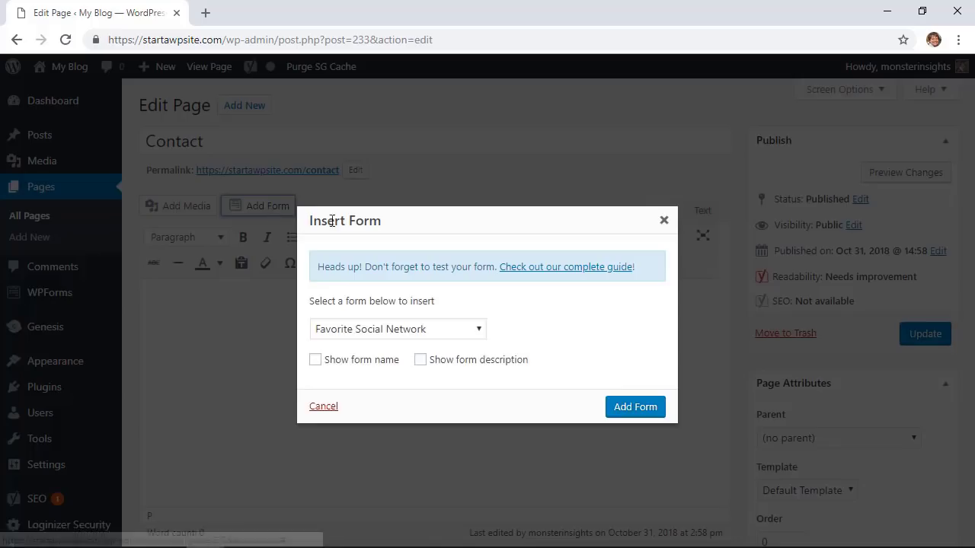
pyautogui.click(478, 333)
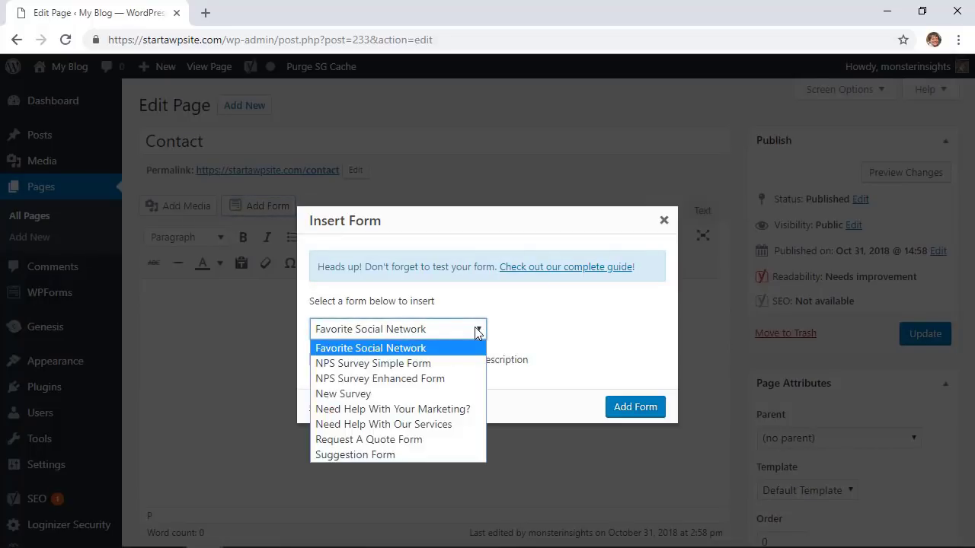
pyautogui.click(371, 455)
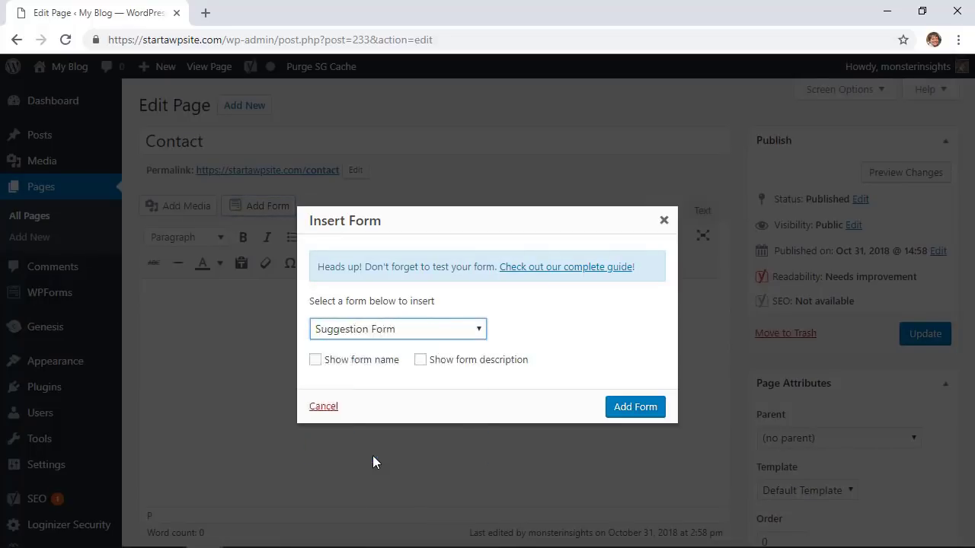
pyautogui.click(625, 409)
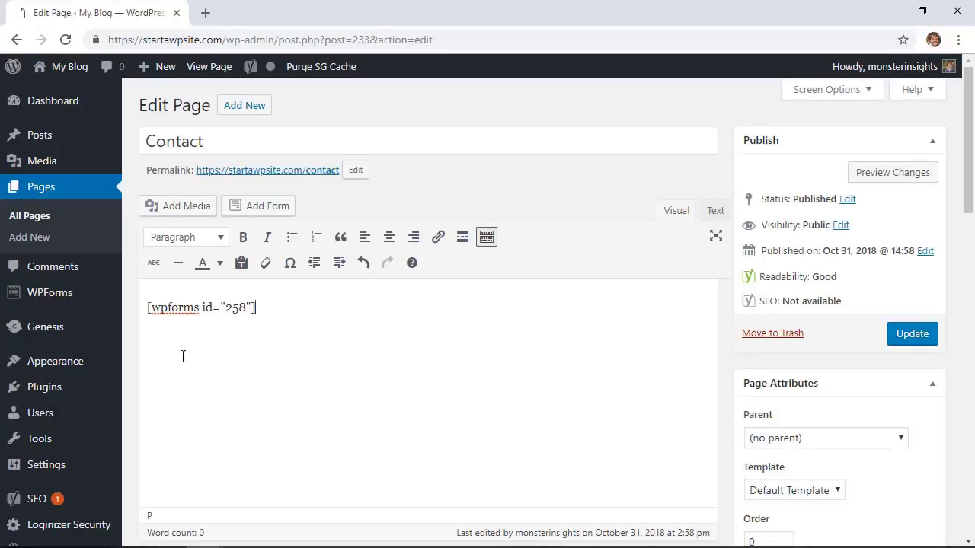
pyautogui.click(912, 334)
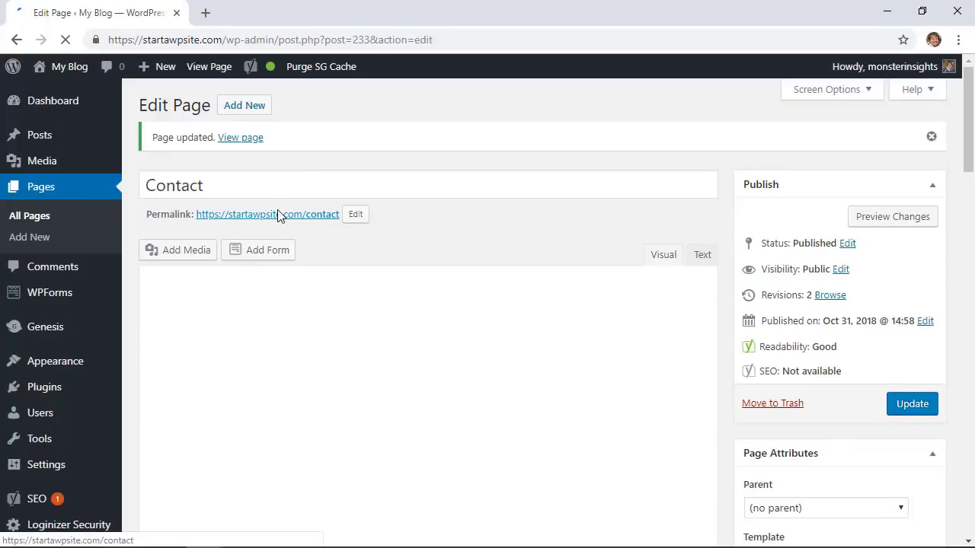
# - Open the live Contact page from its permalink in a separate browser tab
pyautogui.rightClick(278, 215)
pyautogui.click(305, 220)
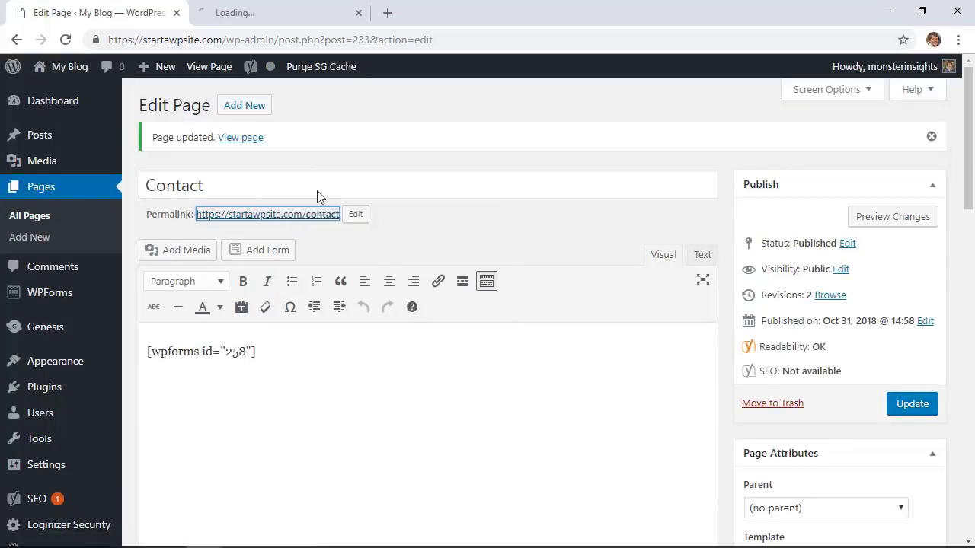
pyautogui.click(250, 14)
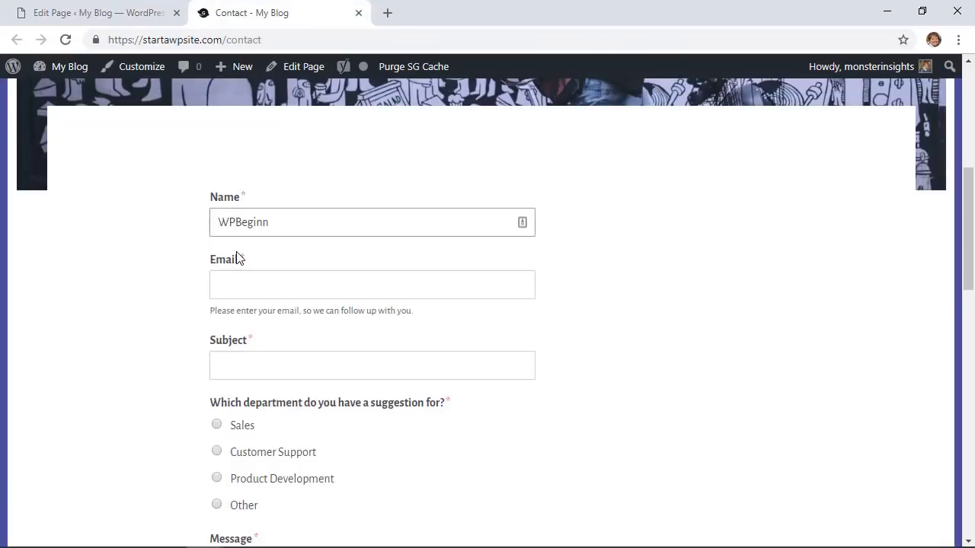
# - Fill in the live form with WPBeginner as the name, the contact's e-mail address, and "Help needed" as the subject
pyautogui.write('er')
pyautogui.press('Tab')
pyautogui.write('wpbeginner@example.com')
pyautogui.press('Tab')
pyautogui.write('H')
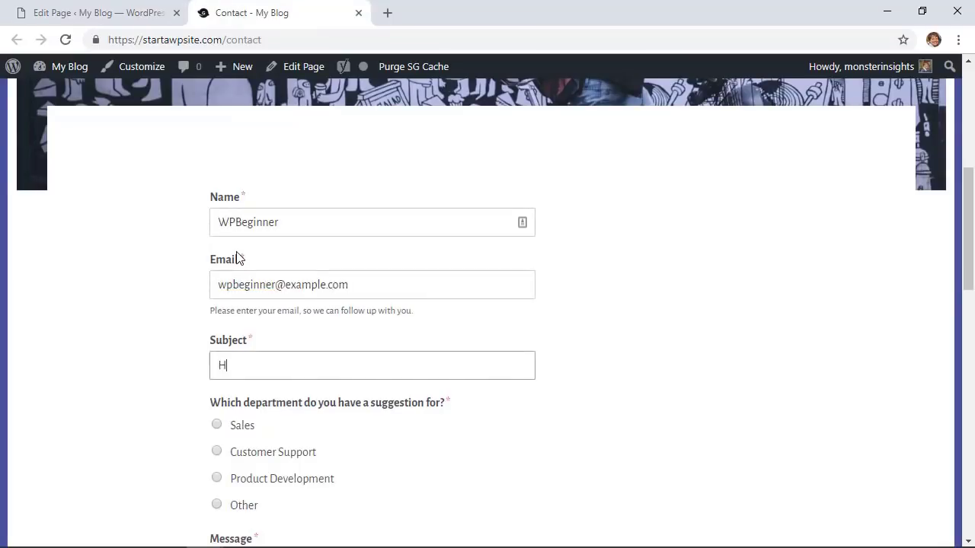
pyautogui.write('elp needed')
# - Choose Customer Support as the department and enter the message "just need a little help setting up my form."
pyautogui.scroll(-3, 221, 276)
pyautogui.click(216, 248)
pyautogui.scroll(-3, 182, 284)
pyautogui.click(302, 197)
pyautogui.write('just need a li')
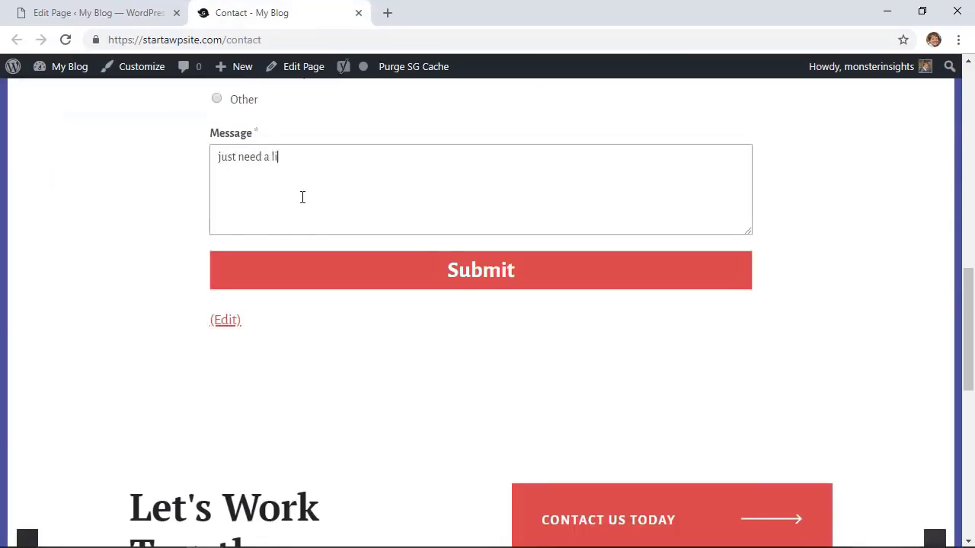
pyautogui.write('ttle help setting')
pyautogui.press('BackSpace')
pyautogui.press('BackSpace')
pyautogui.press('BackSpace')
pyautogui.write('setting')
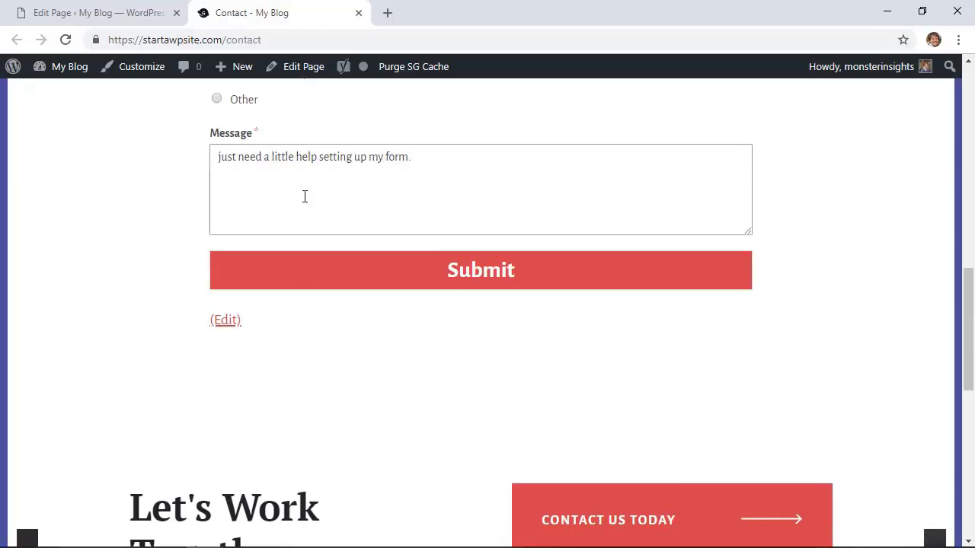
pyautogui.write(' up my form.')
# - Submit the test suggestion form and review the confirmation page
pyautogui.click(495, 286)
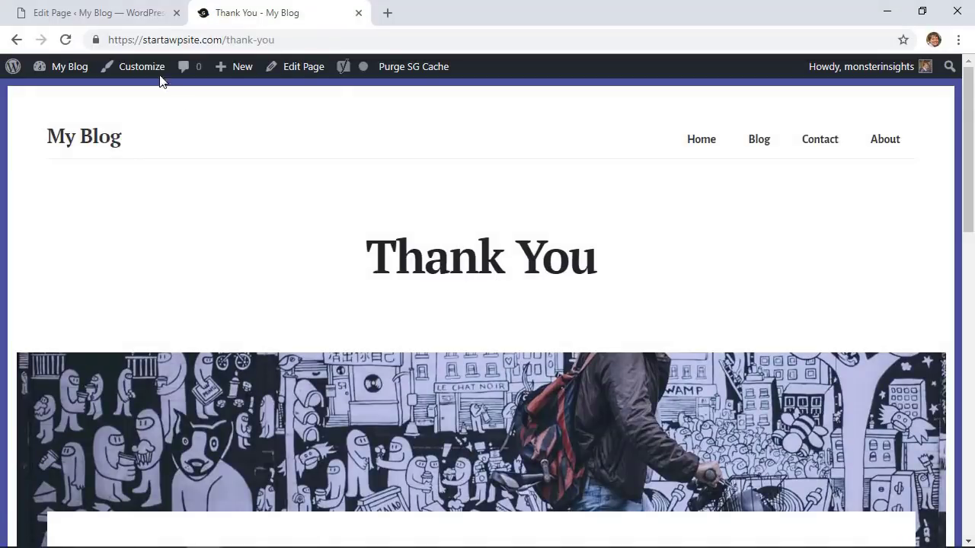
pyautogui.scroll(-3, 344, 286)
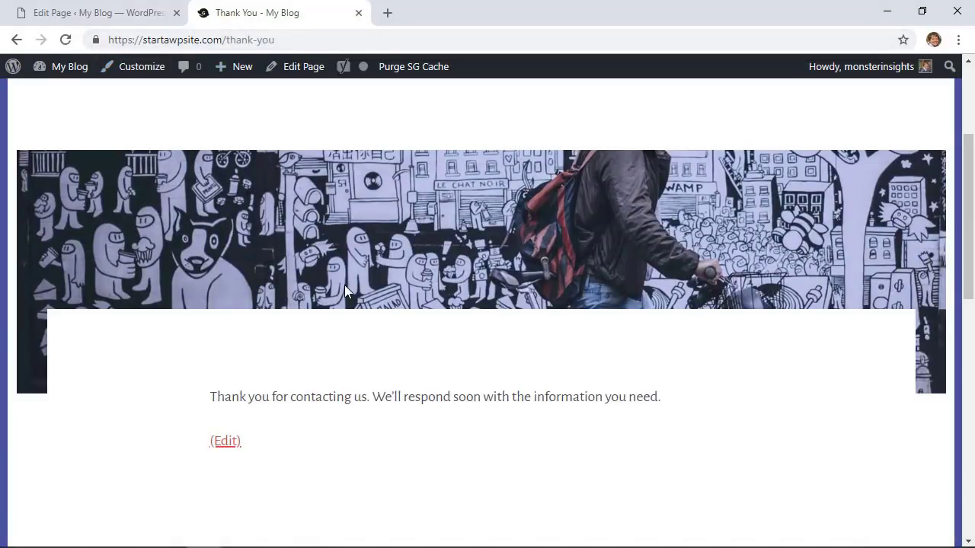
pyautogui.scroll(2, 344, 285)
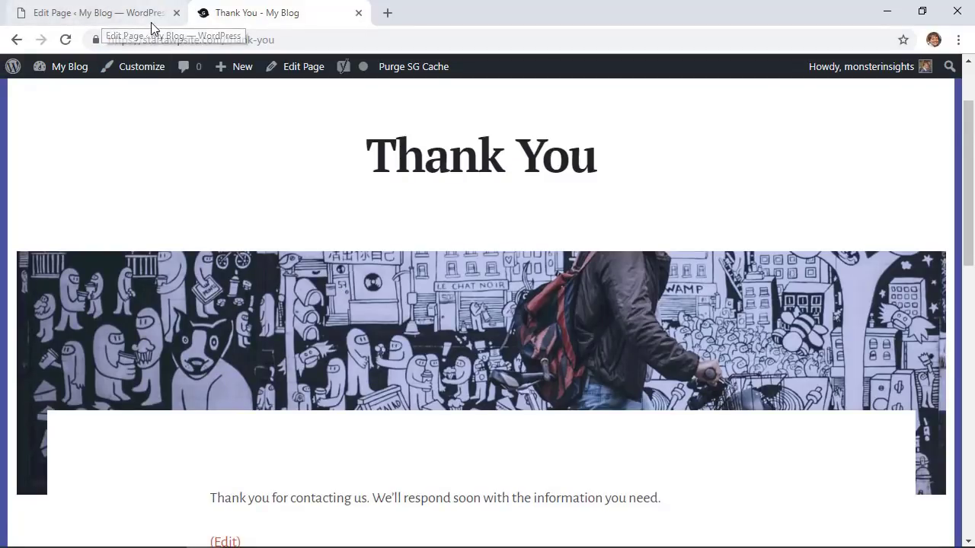
# - Return to the WordPress dashboard and open the site's Widgets settings
pyautogui.click(32, 93)
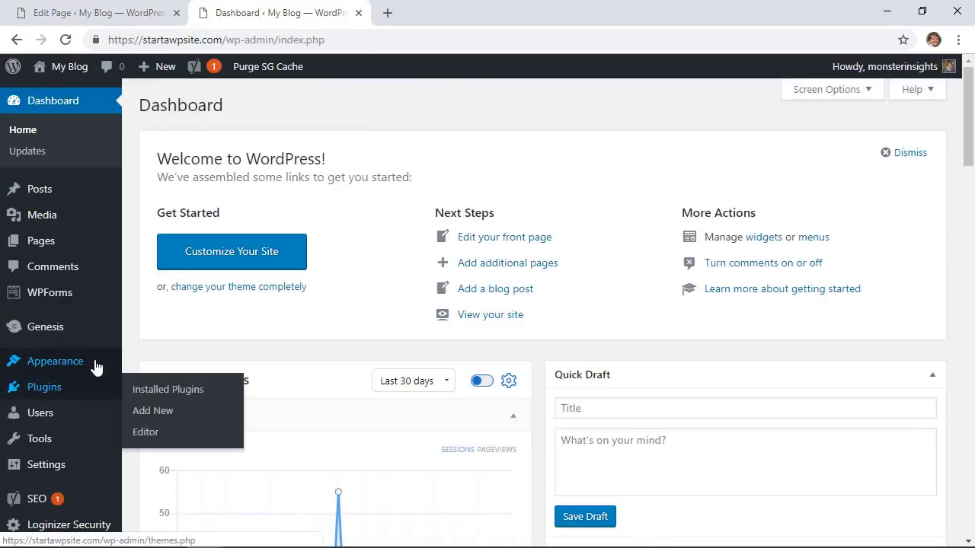
pyautogui.moveTo(62, 370)
pyautogui.click(151, 406)
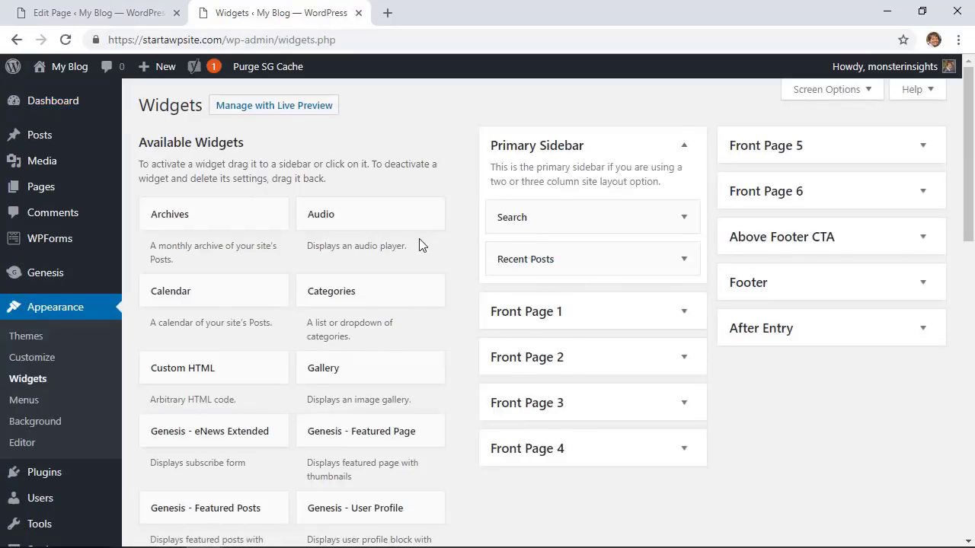
# - Add the WPForms widget to the Primary Sidebar, between Search and Recent Posts
pyautogui.scroll(-2, 418, 238)
pyautogui.scroll(-4, 419, 244)
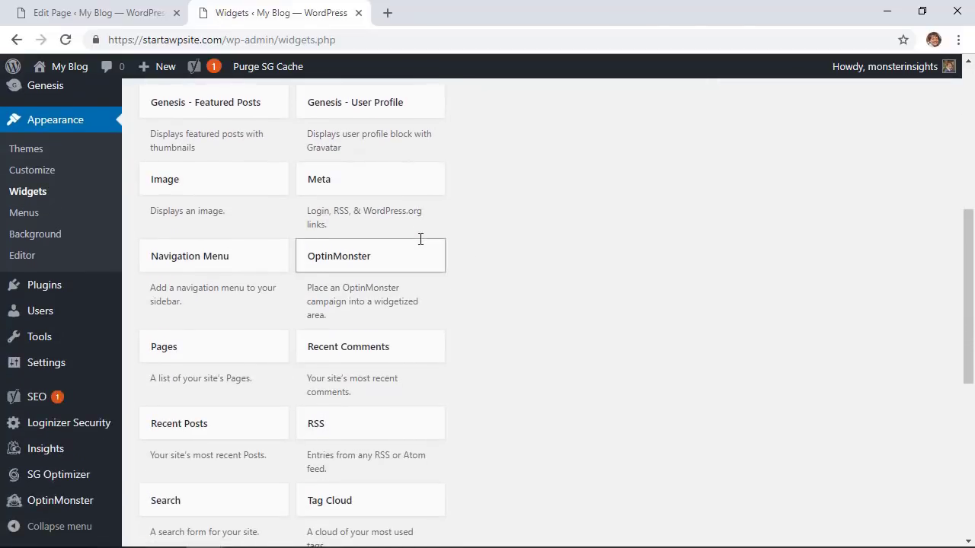
pyautogui.scroll(-1, 420, 246)
pyautogui.scroll(-1, 420, 246)
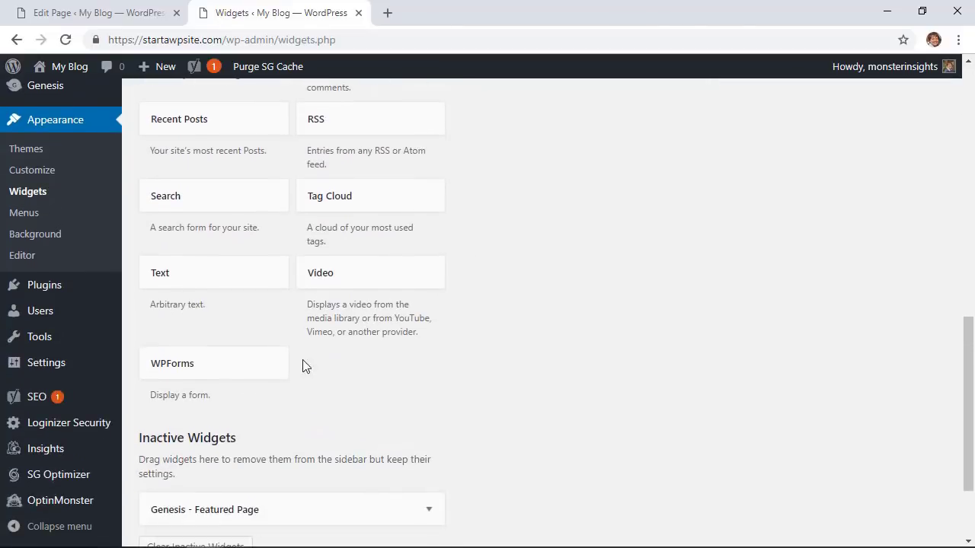
pyautogui.moveTo(159, 364); pyautogui.dragTo(525, 252)
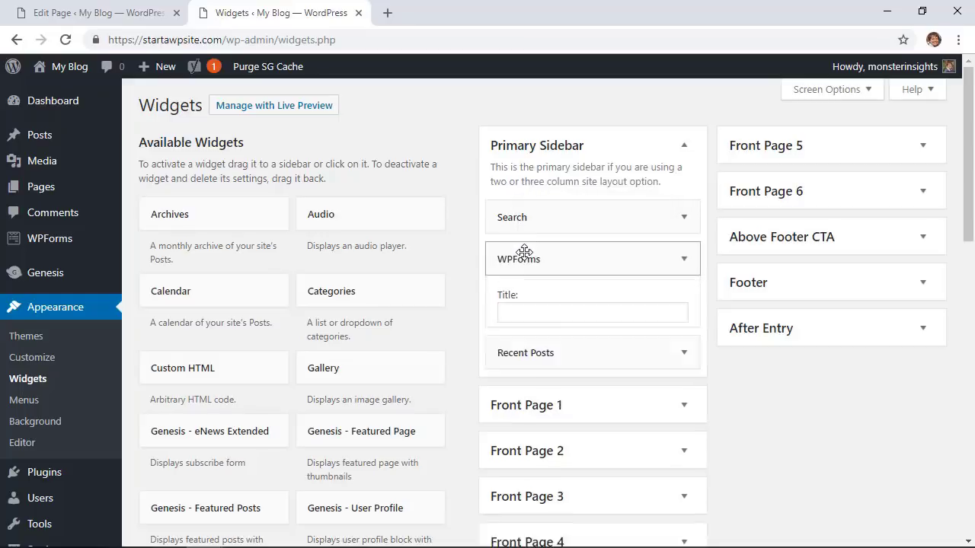
# - Title the WPForms widget "Feedback", select Suggestion Form as its form, and save the widget
pyautogui.click(551, 314)
pyautogui.write('Feedback')
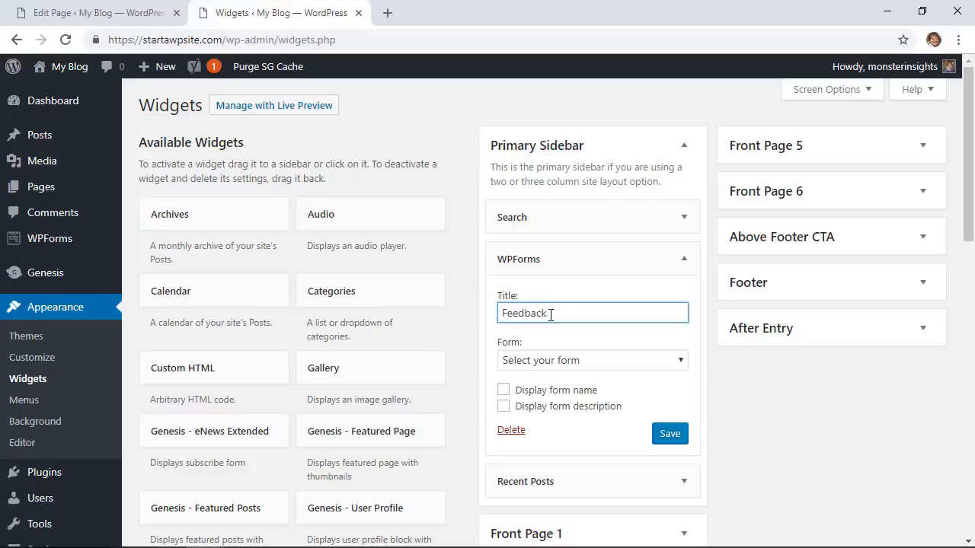
pyautogui.click(547, 363)
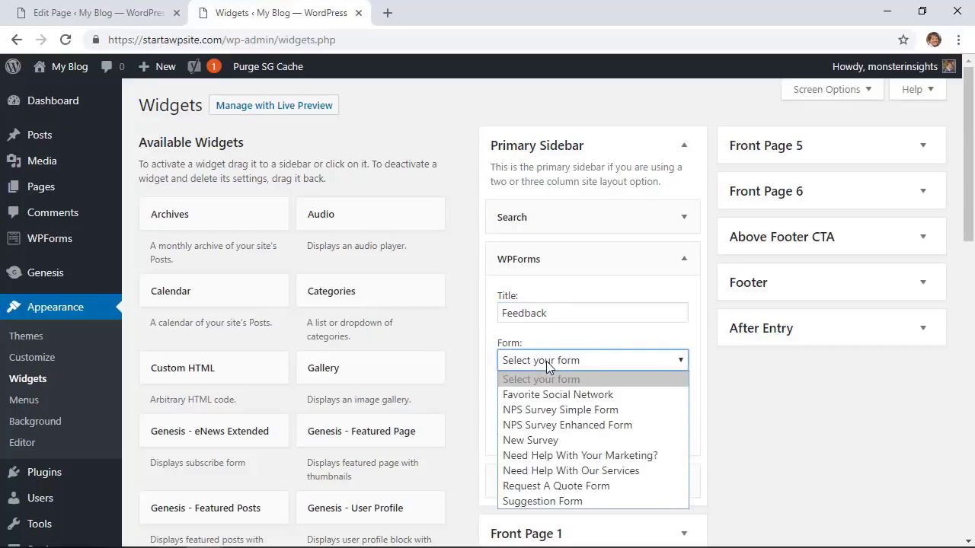
pyautogui.click(542, 502)
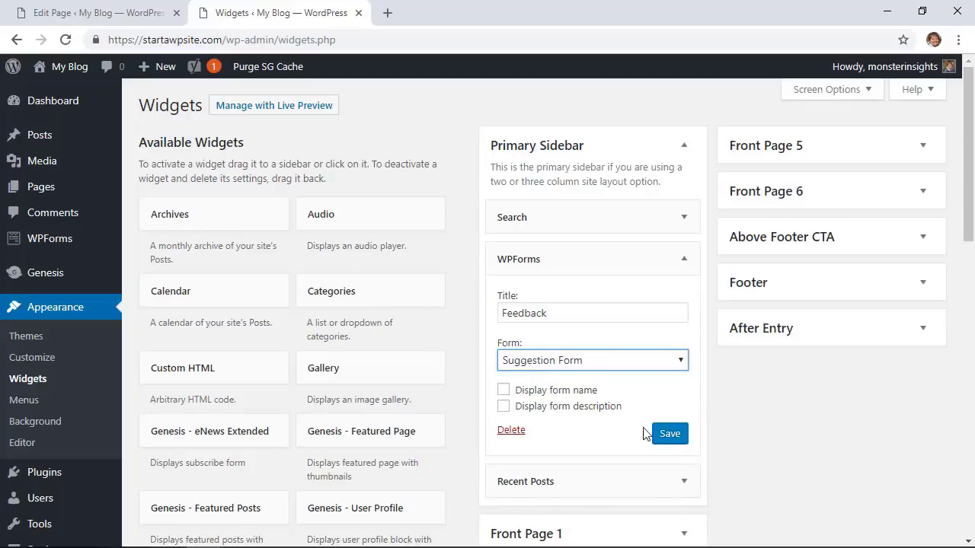
pyautogui.click(671, 433)
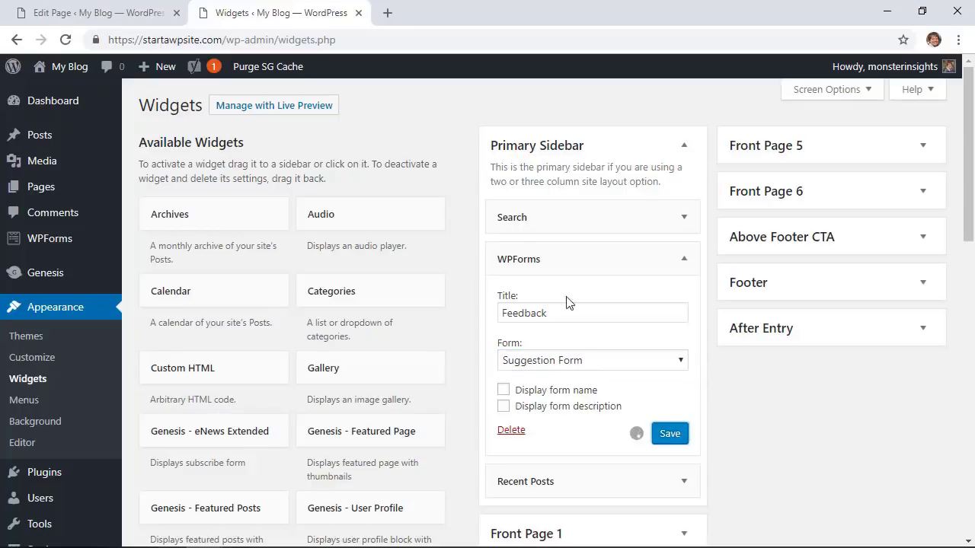
# - Visit the live site's Blog page and examine the Feedback form in its sidebar
pyautogui.moveTo(24, 79)
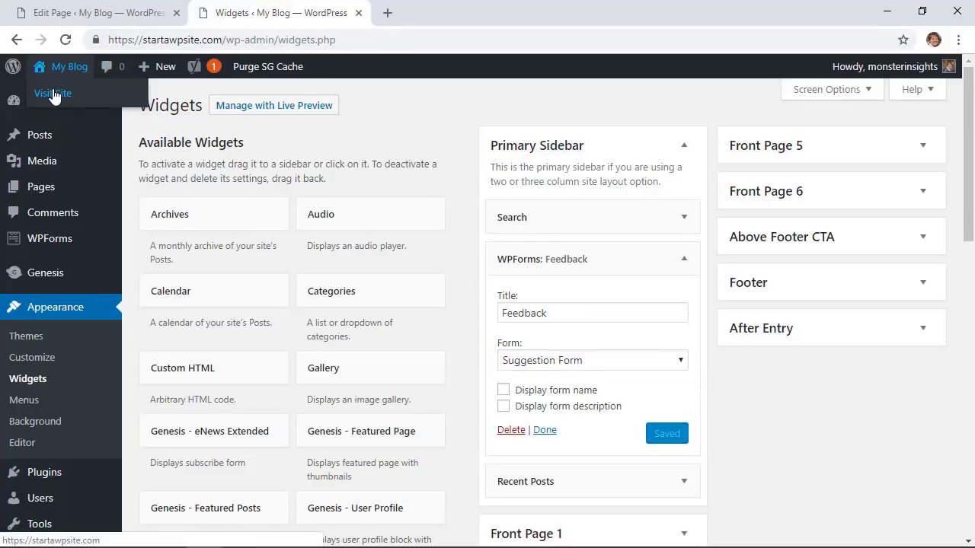
pyautogui.click(53, 94)
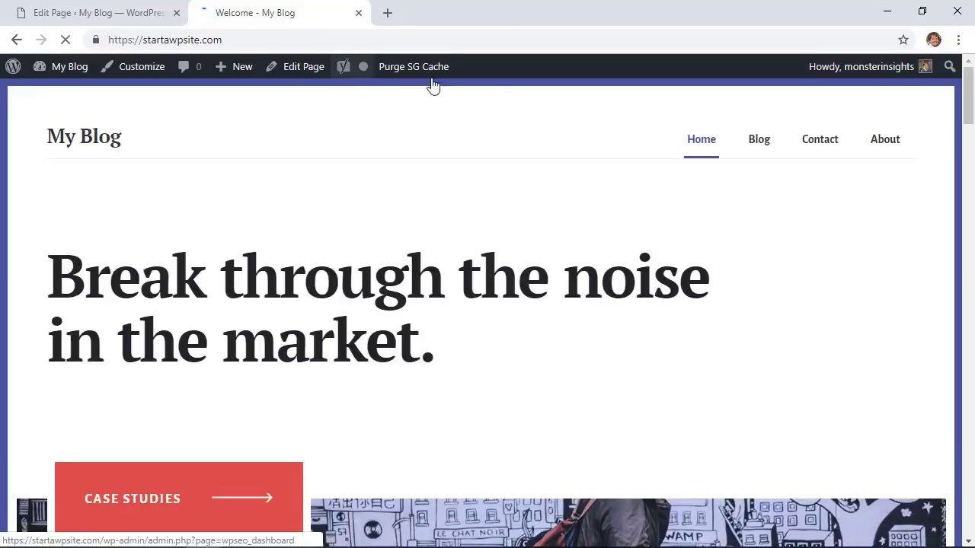
pyautogui.scroll(-3, 761, 209)
pyautogui.scroll(3, 759, 213)
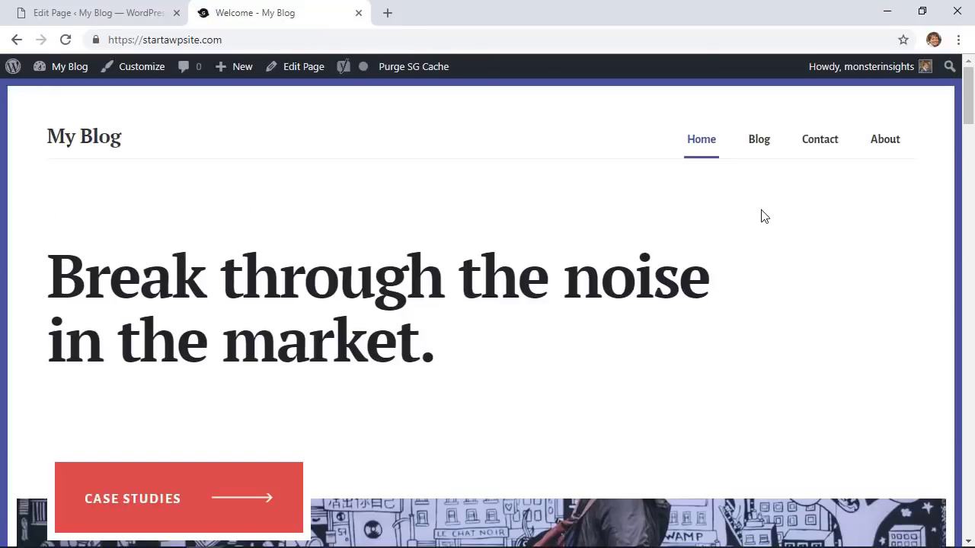
pyautogui.click(754, 139)
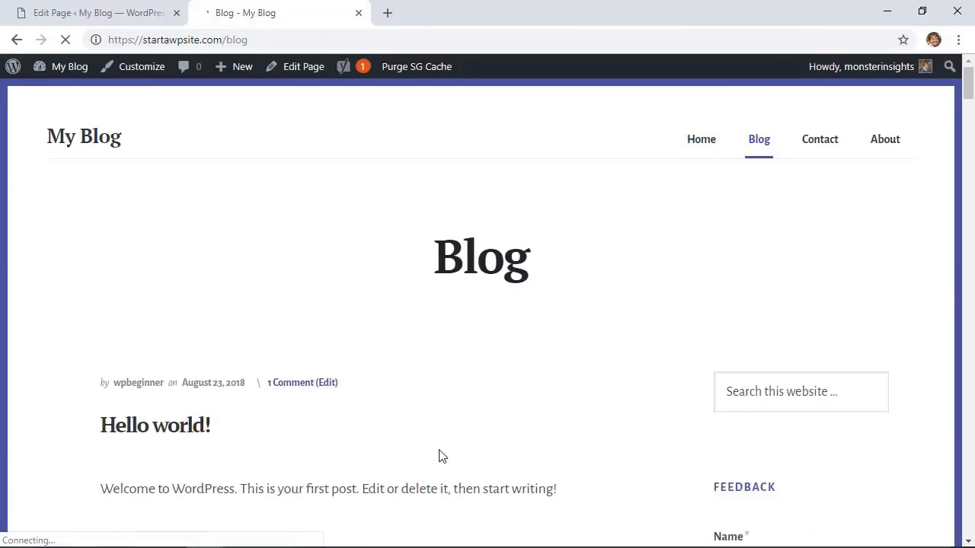
pyautogui.scroll(-3, 438, 455)
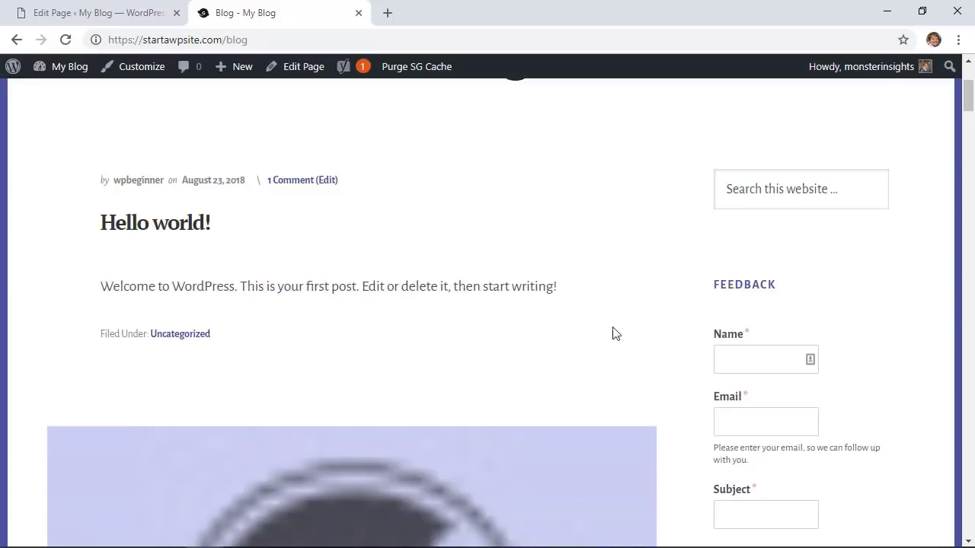
pyautogui.scroll(-2, 616, 334)
pyautogui.scroll(-3, 693, 367)
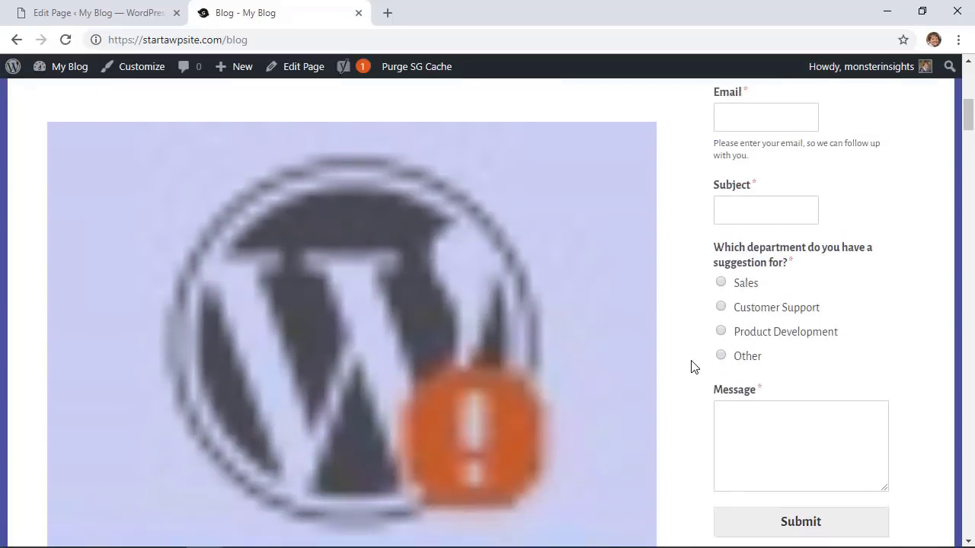